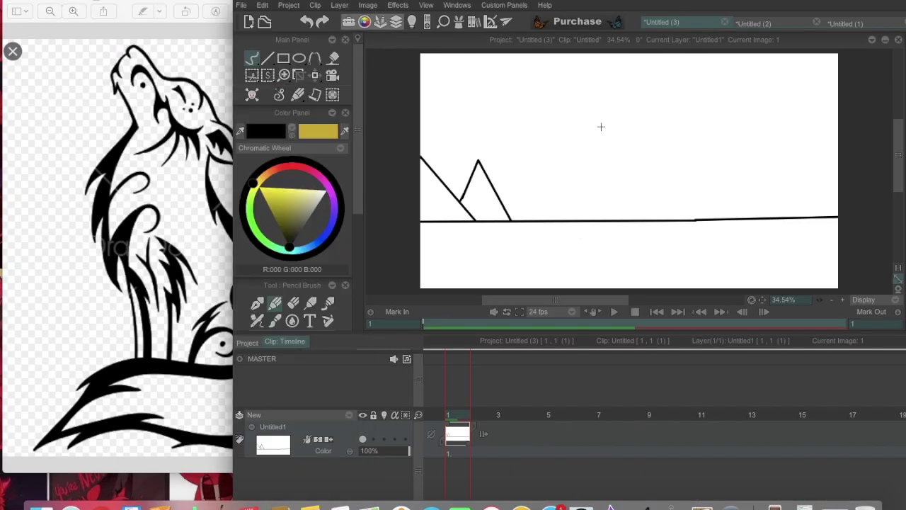
Sketch the wolf's raised head in pencil at the centre of the canvas, with its muzzle and ears.
drag(601, 129, 685, 169)
key(ctrl+z)
mouse_move(600, 165)
mouse_down()
mouse_move(607, 148)
mouse_move(678, 158)
mouse_up()
key(ctrl+z)
mouse_move(600, 164)
mouse_down()
mouse_move(678, 172)
mouse_move(710, 151)
mouse_move(685, 177)
mouse_up()
key(ctrl+z)
key(ctrl+z)
mouse_move(597, 171)
mouse_down()
mouse_move(660, 274)
mouse_move(681, 284)
mouse_up()
drag(692, 177, 769, 294)
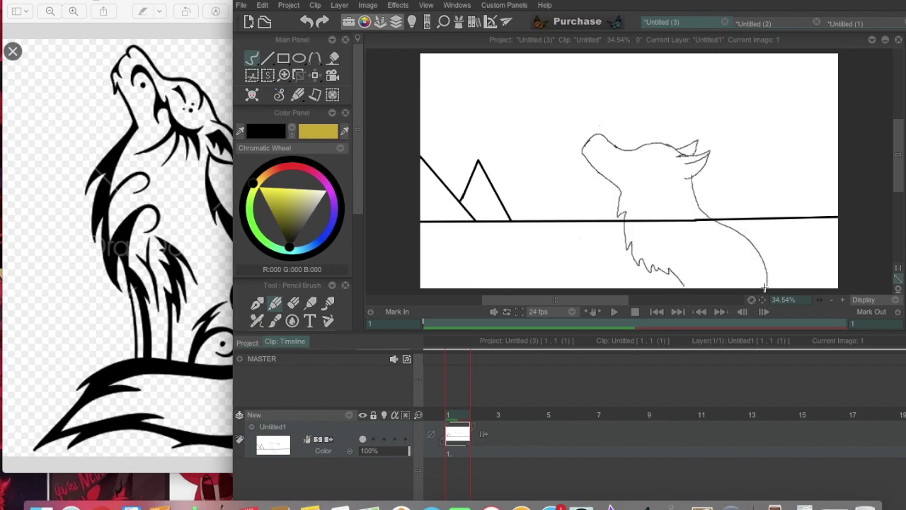
key(ctrl+z)
key(ctrl+z)
Sketch the wolf's jagged chest fur, back line and front leg lines down to the canvas's lower edge.
drag(599, 172, 650, 284)
key(ctrl+z)
mouse_move(695, 174)
mouse_down()
mouse_move(779, 297)
mouse_move(774, 290)
mouse_move(786, 289)
mouse_up()
key(ctrl+z)
drag(655, 248, 658, 287)
drag(685, 249, 688, 287)
Sketch the wolf's curled bushy tail entering from the right edge of the canvas.
drag(837, 190, 723, 187)
key(ctrl+z)
drag(779, 149, 740, 98)
key(ctrl+z)
key(ctrl+z)
mouse_move(773, 149)
mouse_down()
mouse_move(769, 193)
mouse_move(838, 235)
mouse_up()
Erase the horizon line where it crosses the wolf's body and tail, and add inner fur lines to the tail.
key(e)
drag(690, 221, 613, 221)
drag(838, 216, 790, 218)
key(e)
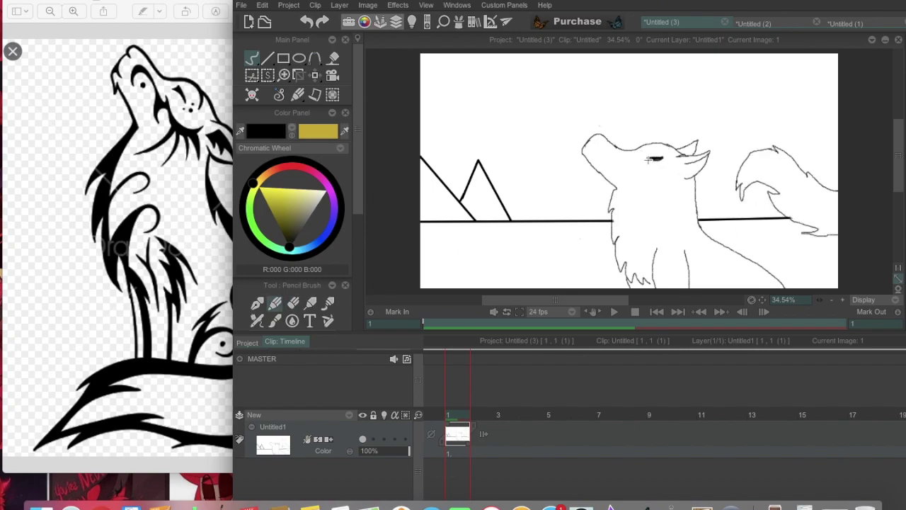
drag(757, 172, 804, 182)
Draw large triangular mountains with straight pen lines along the horizon on both sides of the wolf.
key(l)
mouse_move(493, 185)
mouse_down()
mouse_move(532, 144)
mouse_move(571, 198)
mouse_up()
drag(559, 221, 589, 158)
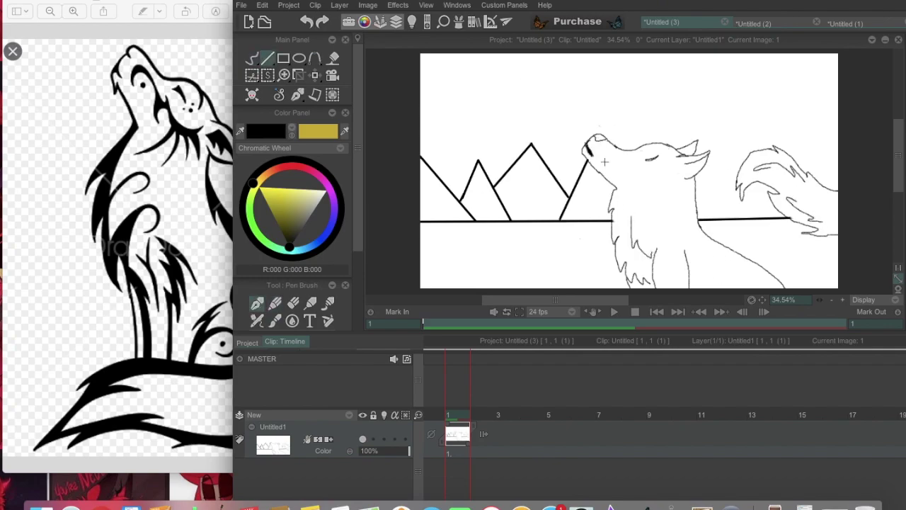
drag(702, 167, 724, 132)
drag(758, 129, 790, 220)
drag(788, 156, 801, 132)
drag(801, 132, 838, 186)
Add smaller straight-lined peaks behind and between the large mountains.
drag(441, 178, 456, 150)
drag(560, 165, 575, 189)
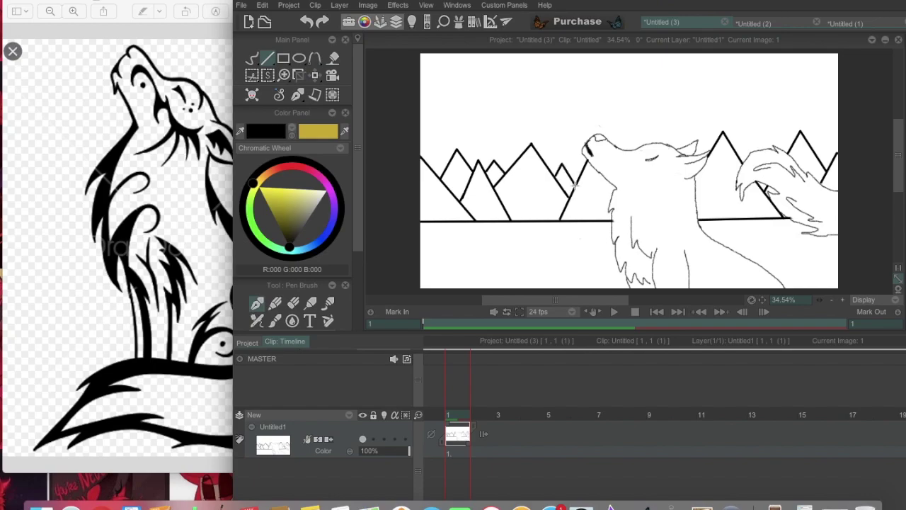
drag(741, 160, 758, 128)
drag(555, 135, 541, 152)
drag(420, 120, 456, 150)
drag(448, 149, 464, 112)
mouse_move(464, 112)
mouse_down()
mouse_move(494, 150)
mouse_move(498, 129)
mouse_up()
Draw the sun's arc behind the wolf's head, and add a second frame with a wider, higher arc.
mouse_move(497, 129)
mouse_down()
mouse_move(513, 218)
mouse_move(674, 141)
mouse_up()
key(f)
right_click(495, 434)
click(504, 447)
drag(542, 141, 715, 139)
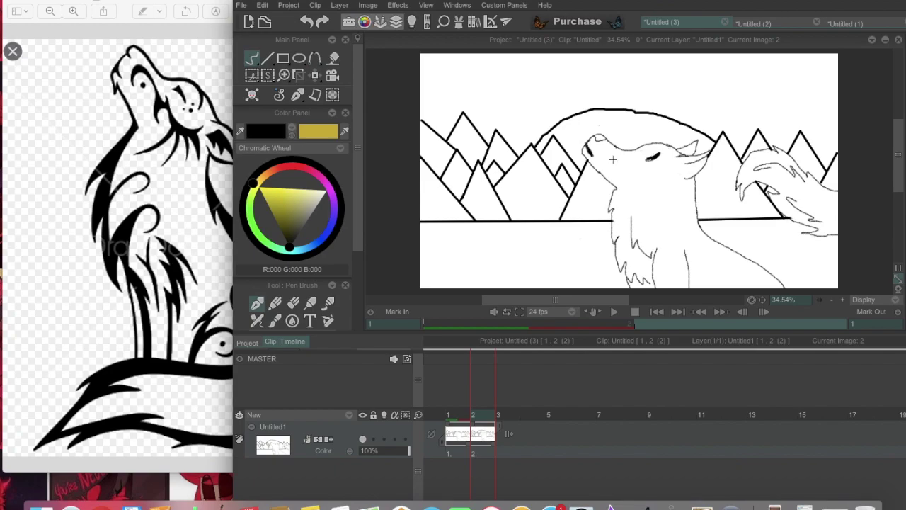
Add a third frame with a still larger sun arc, and redraw the wolf's eye thicker with flame-like ear fur.
right_click(466, 426)
click(473, 440)
drag(524, 145, 751, 139)
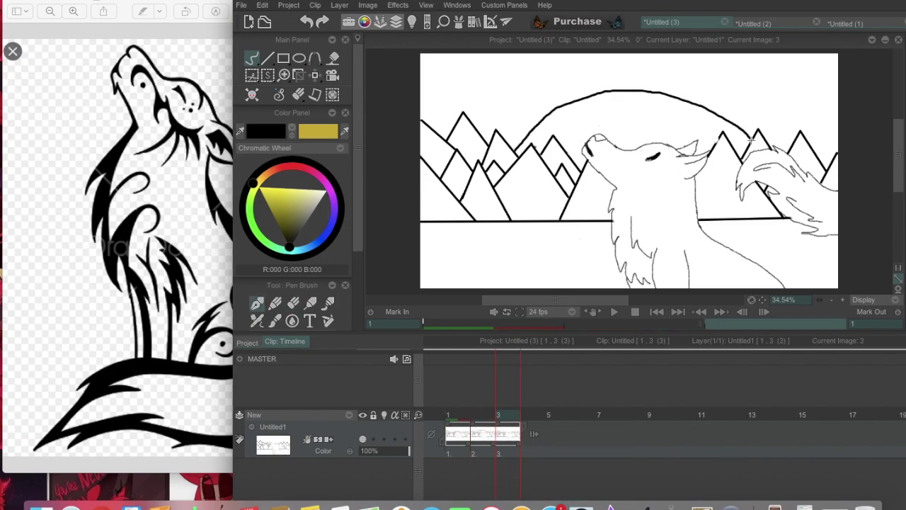
mouse_move(648, 159)
mouse_down()
mouse_move(691, 119)
mouse_move(673, 134)
mouse_up()
click(275, 303)
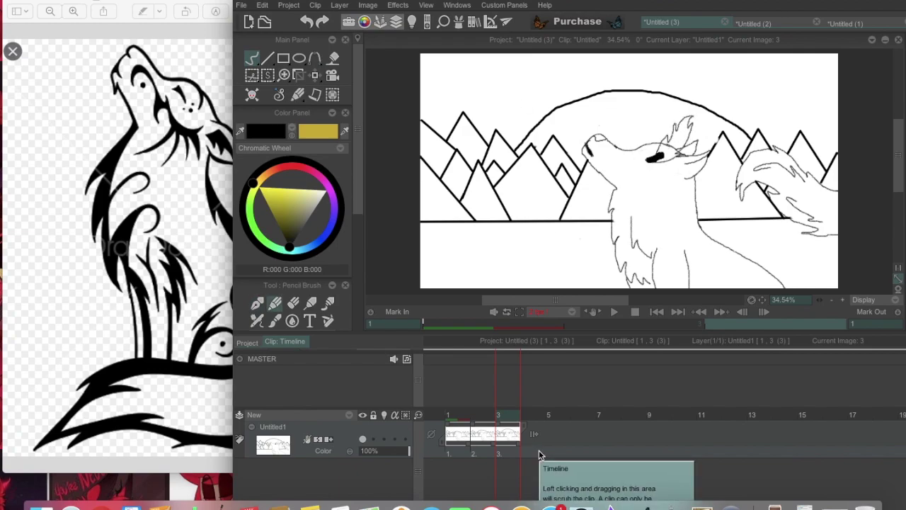
Draw wavy pointed rays radiating from the sun in frame 1.
click(439, 324)
drag(536, 85, 588, 147)
drag(521, 107, 562, 149)
drag(568, 65, 593, 129)
drag(578, 87, 605, 129)
mouse_move(623, 126)
mouse_down()
mouse_move(635, 85)
mouse_move(681, 68)
mouse_up()
mouse_move(700, 150)
mouse_down()
mouse_move(736, 91)
mouse_move(759, 98)
mouse_up()
Sketch clouds in the upper-right sky of frame 2, undoing the strokes that do not fit.
key(Right)
mouse_move(832, 56)
mouse_down()
mouse_move(821, 87)
mouse_move(724, 63)
mouse_up()
drag(786, 106, 838, 129)
key(super+z)
key(super+z)
key(super+z)
drag(798, 70, 712, 65)
Draw longer wavy rays rising from the sun towards the canvas's upper edge in frame 2.
mouse_move(546, 56)
mouse_down()
mouse_move(575, 113)
mouse_move(600, 54)
mouse_up()
drag(499, 149, 461, 93)
drag(637, 107, 630, 76)
drag(691, 129, 698, 53)
drag(718, 131, 729, 75)
mouse_move(750, 145)
mouse_down()
mouse_move(772, 105)
mouse_move(766, 129)
mouse_up()
Draw wavy rays from the left side of the sun up to the canvas's upper edge in frame 3.
key(Right)
drag(471, 134, 460, 60)
drag(527, 123, 538, 53)
drag(559, 106, 567, 53)
drag(616, 96, 612, 53)
drag(683, 96, 680, 54)
drag(730, 113, 765, 53)
drag(772, 145, 829, 57)
key(super+z)
key(super+z)
key(super+z)
key(super+z)
Sketch two curled clouds in the upper-right sky of frame 3.
drag(726, 82, 702, 68)
drag(768, 54, 827, 87)
drag(763, 114, 838, 111)
Draw the remaining wavy rays above and to the right of the sun in frame 3.
drag(616, 92, 623, 54)
drag(696, 103, 694, 53)
drag(736, 126, 751, 92)
drag(747, 142, 799, 136)
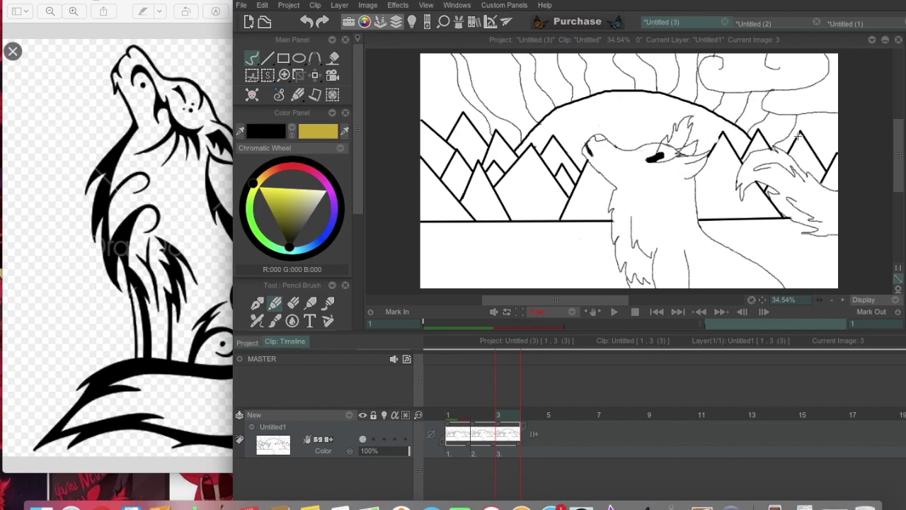
Add a fourth frame and redraw the wolf's ear fur as spiky tufts, erasing the old head lines there.
click(531, 414)
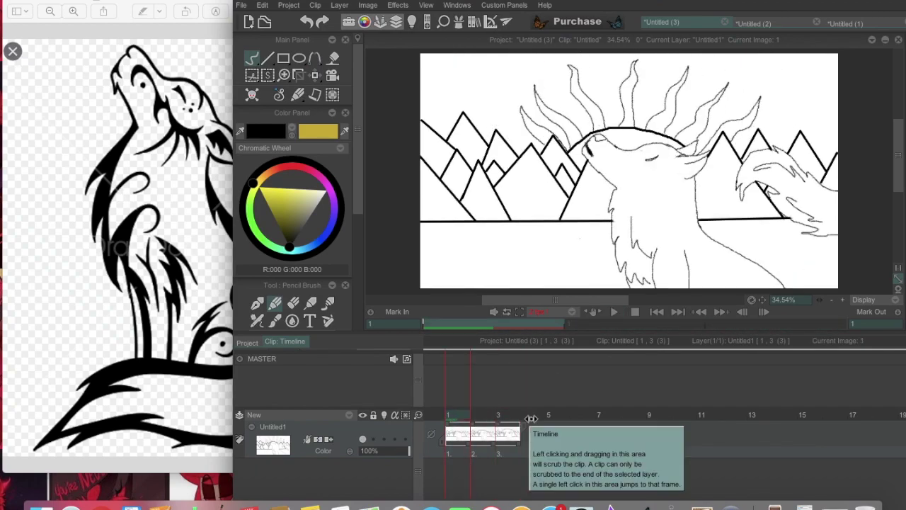
mouse_move(647, 131)
mouse_down()
mouse_move(641, 143)
mouse_move(691, 149)
mouse_move(701, 120)
mouse_up()
key(e)
key(b)
mouse_move(682, 152)
mouse_down()
mouse_move(713, 136)
mouse_move(683, 106)
mouse_move(694, 119)
mouse_up()
click(324, 23)
key(e)
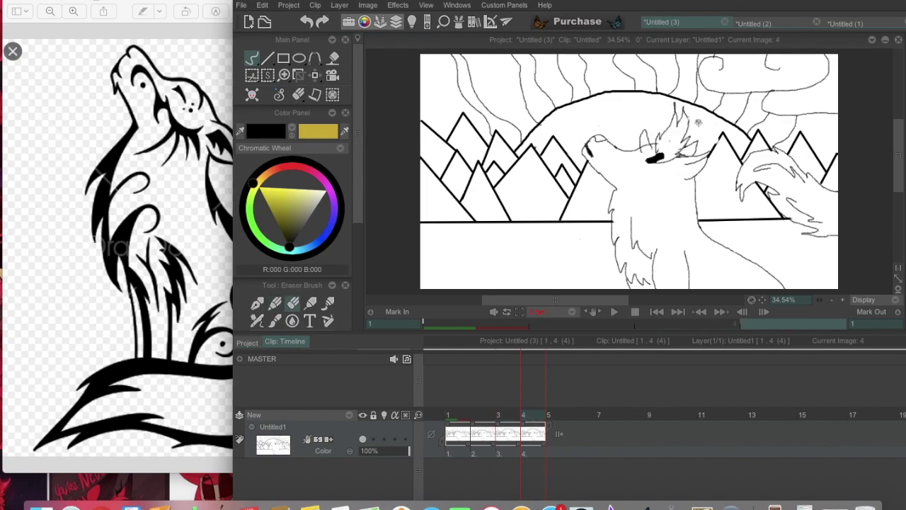
Go back to frame 2 and erase the wolf's tail, undoing the unwanted new tail strokes.
key(Left)
key(Left)
mouse_move(824, 235)
mouse_down()
mouse_move(747, 183)
mouse_move(772, 152)
mouse_move(796, 205)
mouse_up()
key(e)
key(ctrl+z)
key(ctrl+z)
key(ctrl+z)
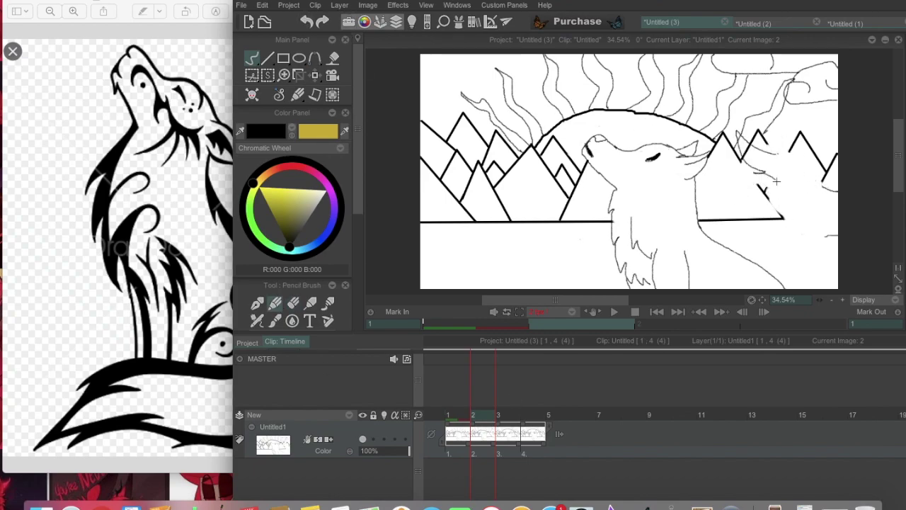
Redraw the tail in frame 2 pointing upward near the right edge, and restore the mountain slope in pen.
key(ctrl+shift+z)
key(ctrl+shift+z)
key(ctrl+shift+z)
click(308, 24)
click(322, 22)
click(308, 24)
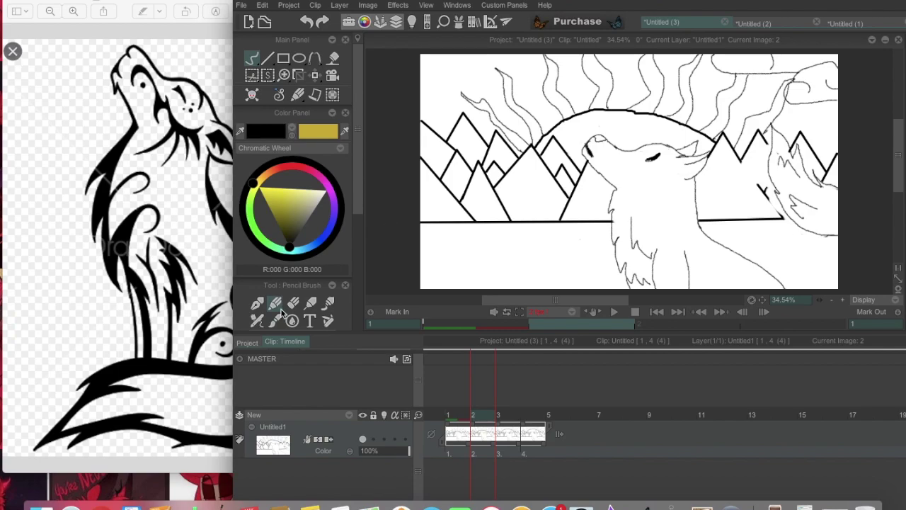
click(257, 303)
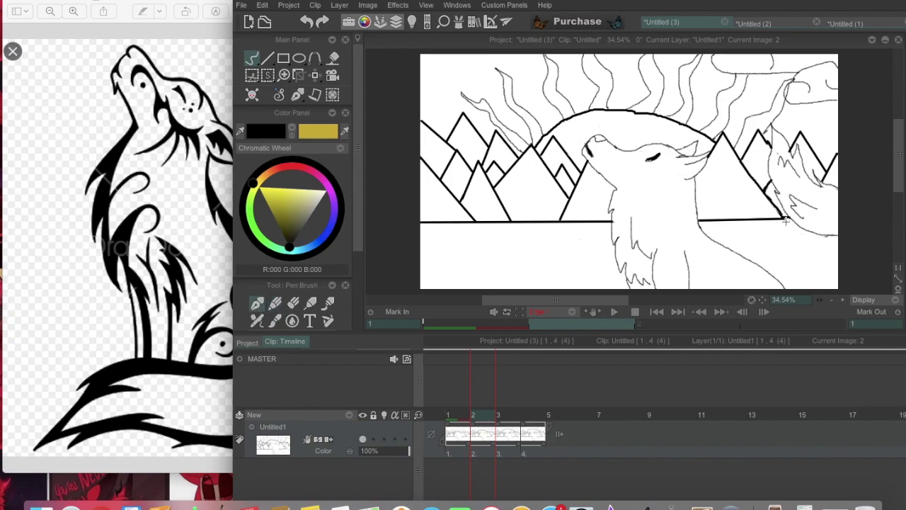
Erase the old tail from frame 3, and switch back to the pencil brush.
click(509, 433)
key(e)
mouse_move(814, 230)
mouse_down()
mouse_move(792, 163)
mouse_move(750, 177)
mouse_move(782, 219)
mouse_up()
click(275, 303)
mouse_move(843, 190)
mouse_down()
mouse_move(765, 185)
mouse_move(729, 221)
mouse_up()
click(306, 21)
click(306, 22)
click(323, 22)
drag(840, 234, 792, 275)
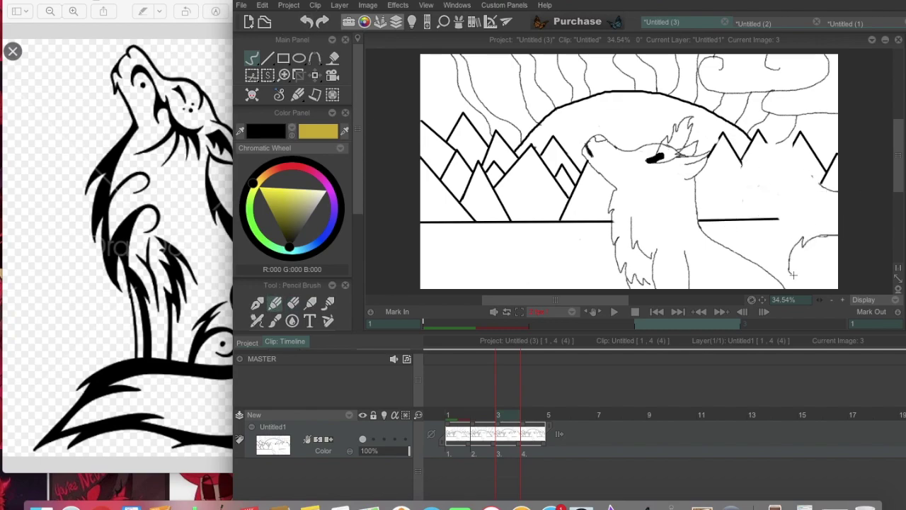
click(306, 22)
Redraw the tail in frame 3 as a low upward curl, and clean up the mountain and horizon lines around it.
drag(840, 234, 786, 259)
drag(749, 233, 761, 172)
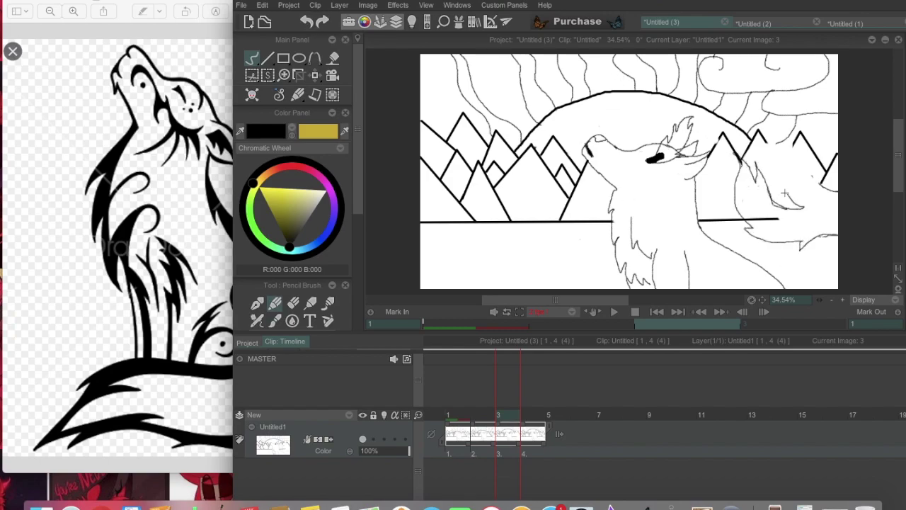
click(257, 303)
click(268, 58)
drag(760, 140, 785, 173)
click(292, 302)
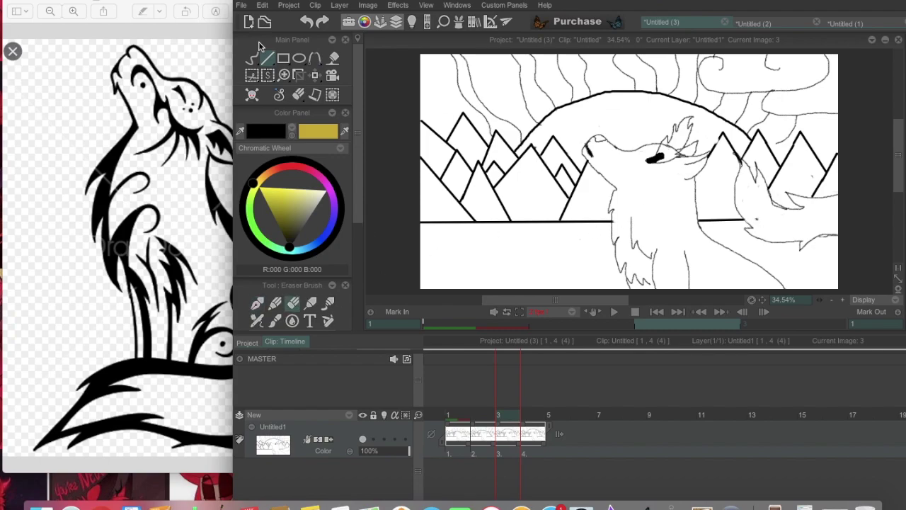
Adjust the eraser size and erase the old tail from frame 4, ending on the pencil brush.
key(Right)
scroll(320, 291, down, 3)
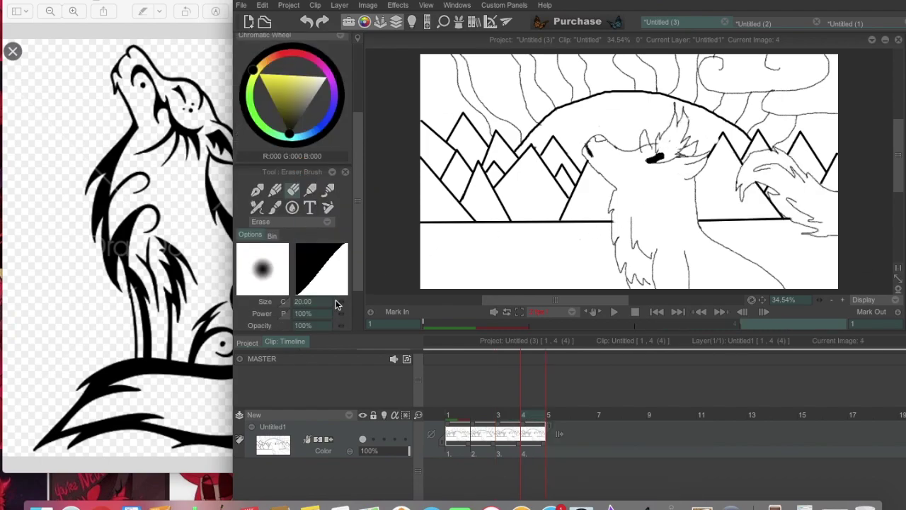
drag(343, 306, 369, 306)
mouse_move(829, 234)
mouse_down()
mouse_move(814, 177)
mouse_move(756, 168)
mouse_up()
key(b)
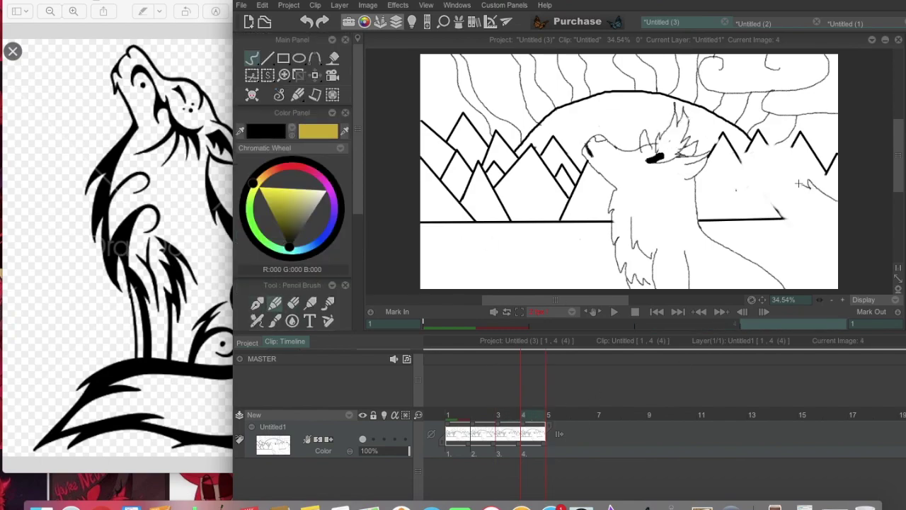
mouse_move(733, 178)
mouse_down()
mouse_move(792, 170)
mouse_move(751, 213)
mouse_move(828, 188)
mouse_move(755, 204)
mouse_up()
mouse_move(833, 173)
mouse_down()
mouse_move(753, 151)
mouse_move(742, 193)
mouse_up()
click(307, 24)
key(ctrl+z)
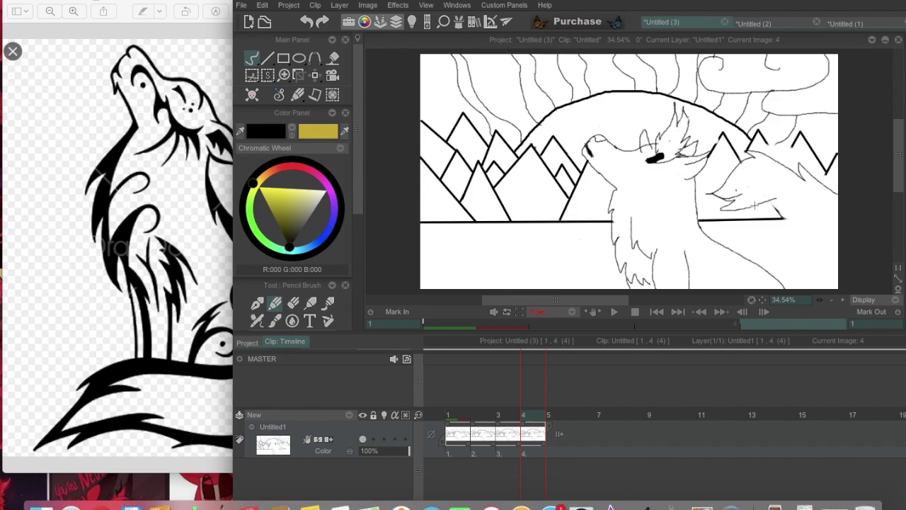
key(ctrl+z)
click(308, 22)
drag(796, 177, 715, 225)
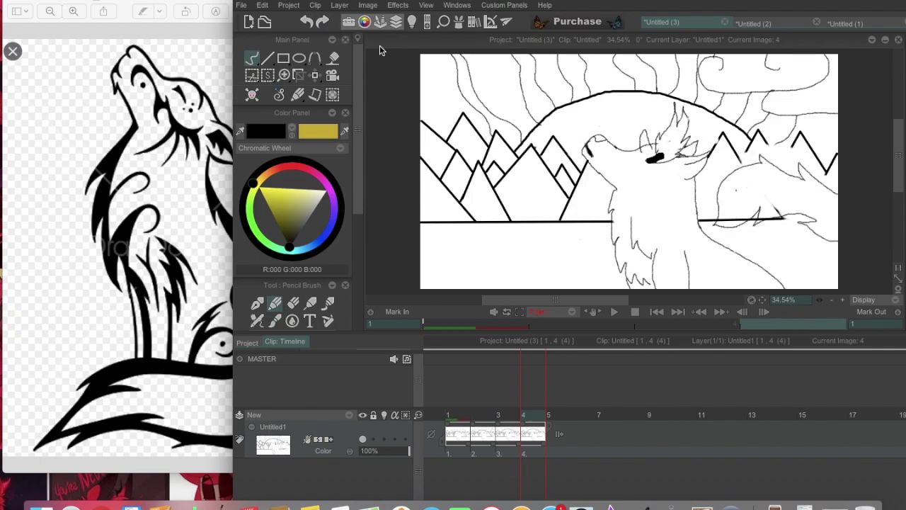
click(307, 22)
Redraw the tail in frame 4 curling down over the wolf's back, and clean up the background lines around it.
mouse_move(814, 212)
mouse_down()
mouse_move(771, 239)
mouse_move(719, 241)
mouse_up()
mouse_move(720, 172)
mouse_down()
mouse_move(793, 164)
mouse_move(834, 186)
mouse_up()
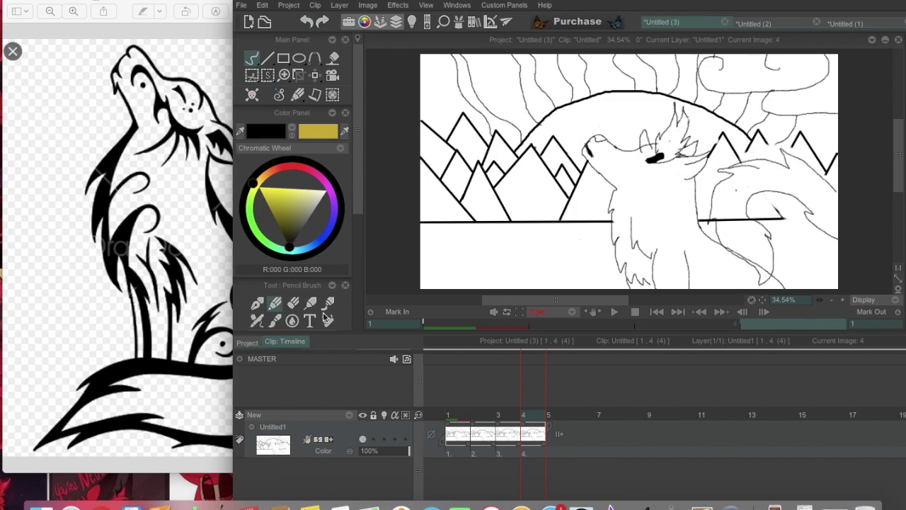
key(e)
mouse_move(716, 221)
mouse_down()
mouse_move(751, 221)
mouse_move(768, 190)
mouse_up()
click(267, 58)
drag(768, 190, 785, 218)
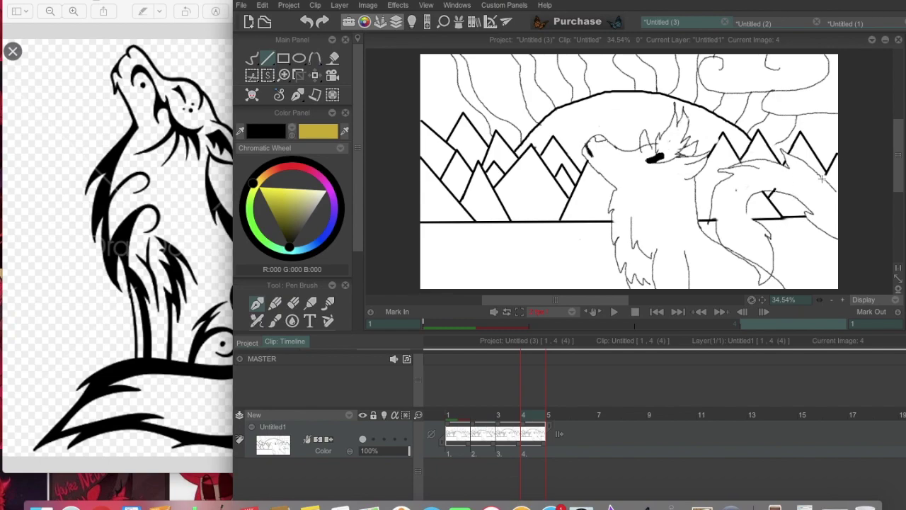
Preview the animation, and add a fifth frame with taller, pointed ear fur tufts on the wolf's head.
key(space)
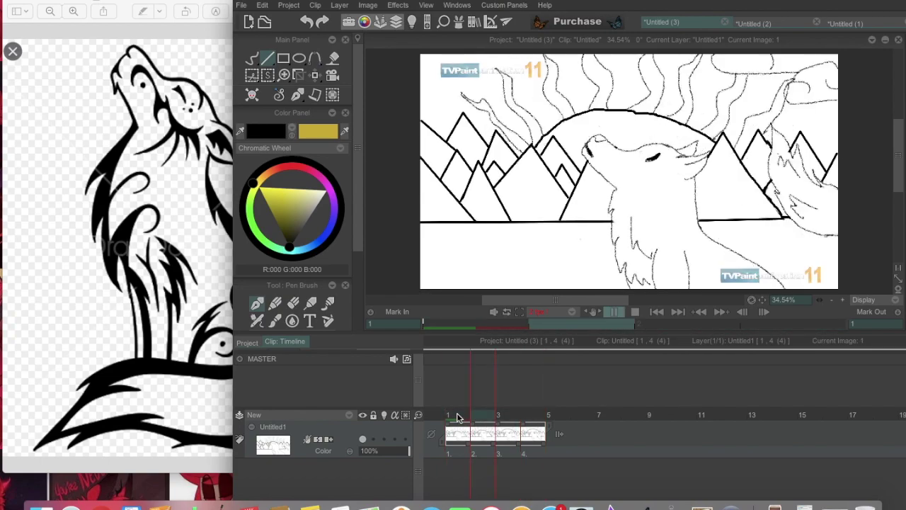
click(559, 433)
key(p)
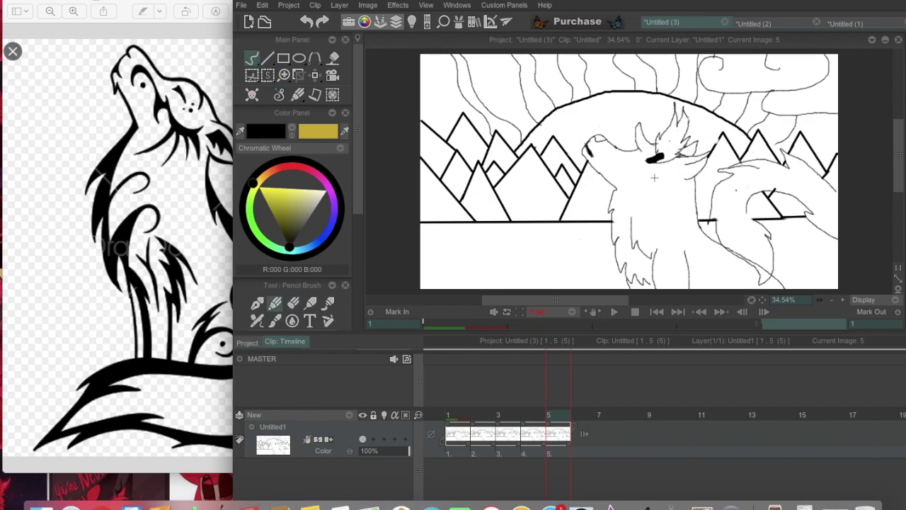
click(292, 303)
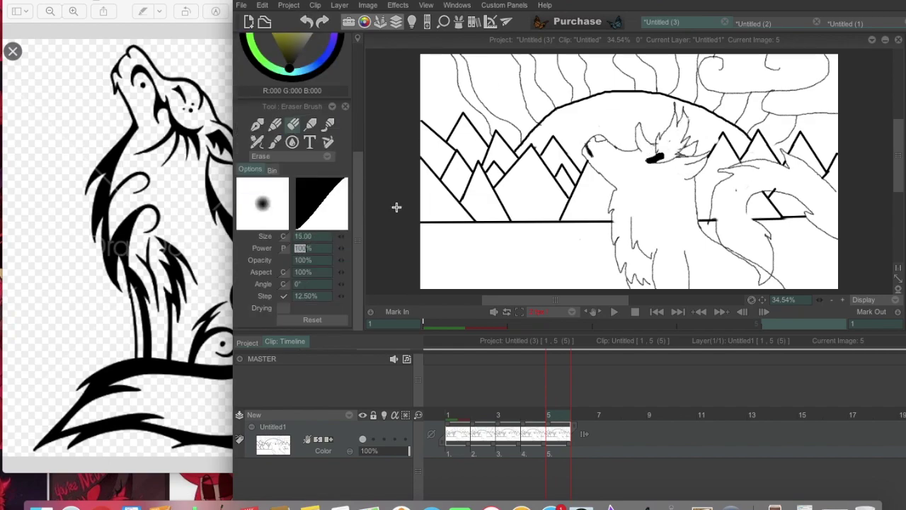
key(p)
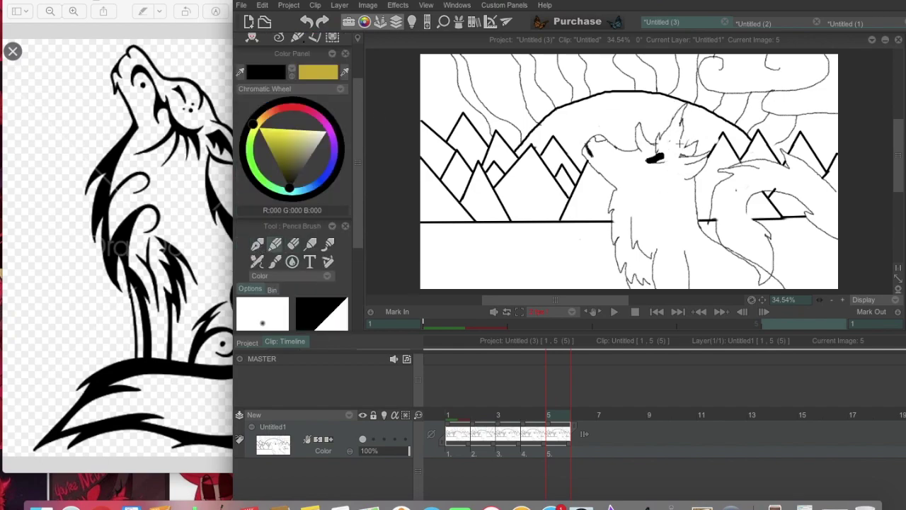
Redraw the tail in frame 5 sweeping across the wolf's back, and restore the horizon line beneath it.
click(292, 243)
mouse_move(751, 211)
mouse_down()
mouse_move(746, 264)
mouse_move(722, 185)
mouse_move(711, 229)
mouse_move(725, 214)
mouse_move(717, 212)
mouse_up()
key(p)
key(p)
drag(773, 219, 730, 221)
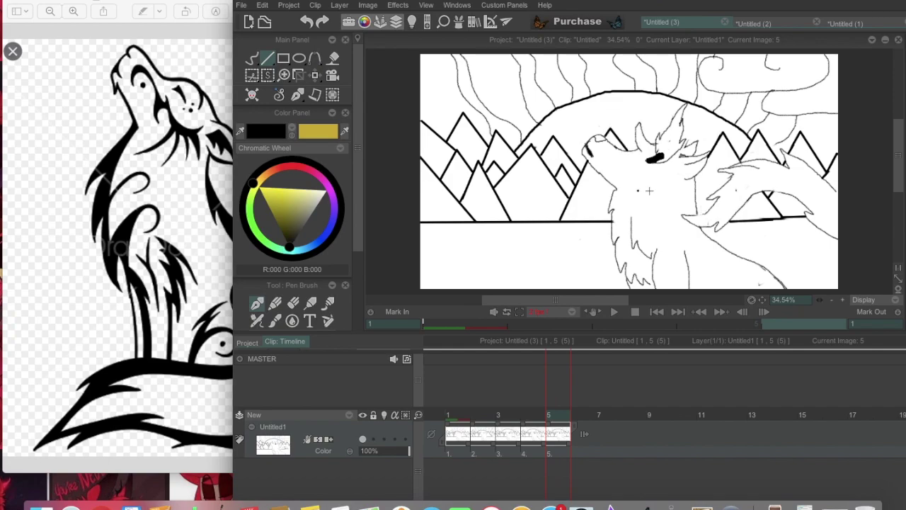
key(a)
mouse_move(523, 417)
mouse_down()
mouse_move(448, 418)
mouse_move(548, 417)
mouse_up()
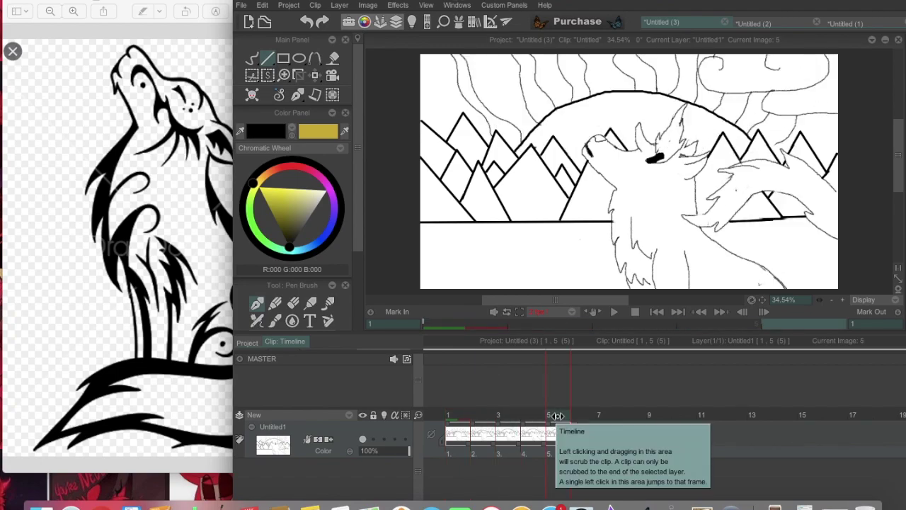
Clean up the ear fur lines just above the wolf's eye in frame 5.
key(b)
key(b)
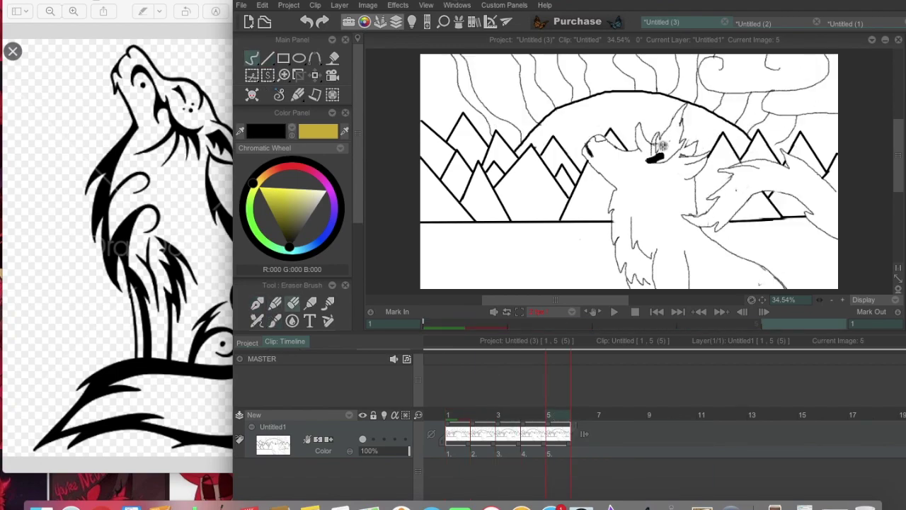
key(shift+b)
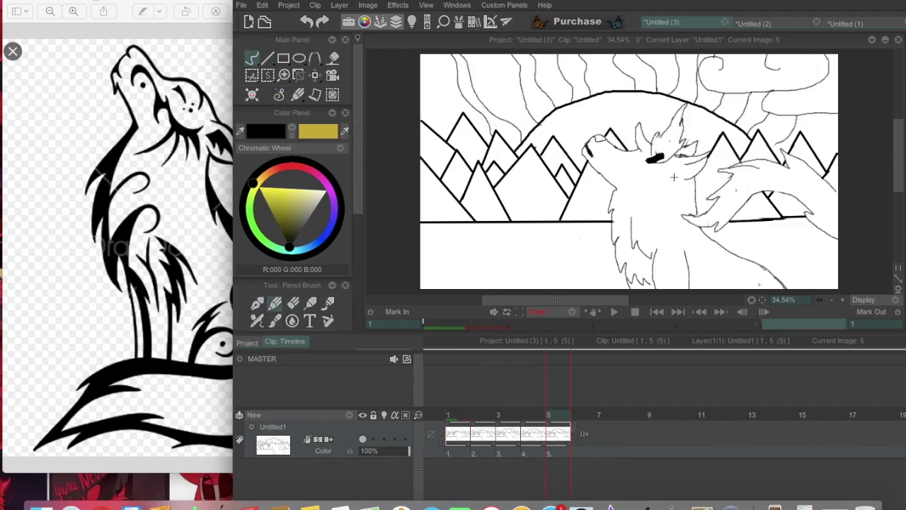
Erase the clouds in the upper-right sky of frame 4 and redraw them higher up.
key(Left)
key(b)
drag(736, 196, 830, 47)
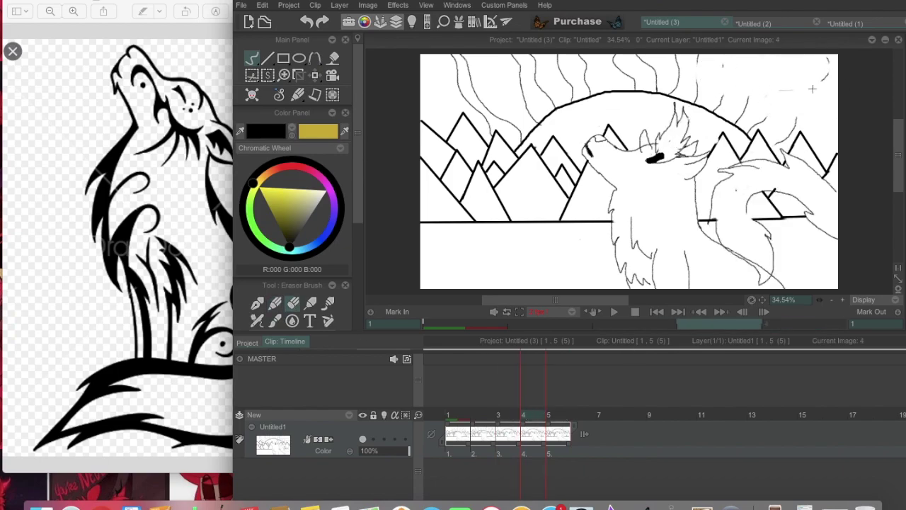
key(shift+b)
mouse_move(662, 78)
mouse_down()
mouse_move(758, 56)
mouse_move(837, 96)
mouse_up()
drag(797, 62, 806, 82)
key(b)
drag(684, 57, 678, 77)
key(shift+b)
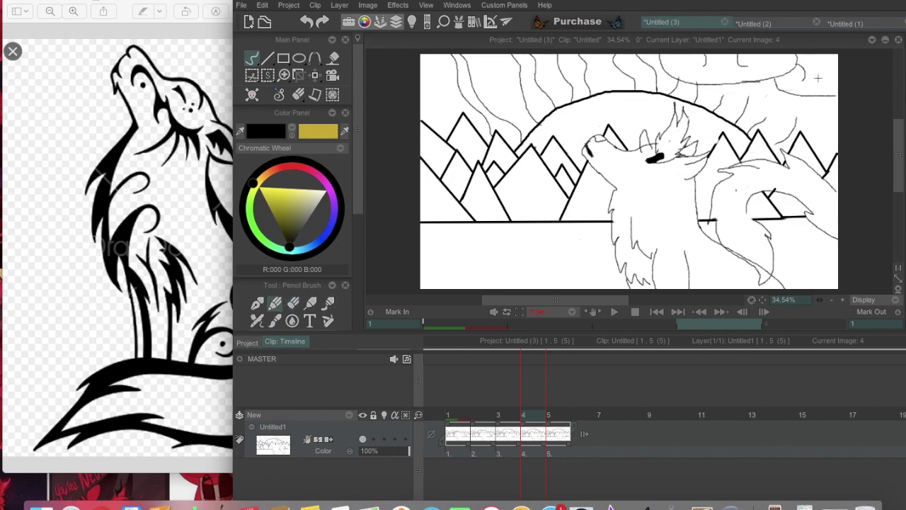
Draw a second curled cloud over the sun in frame 5, erasing the sun edge and rays behind it.
key(Right)
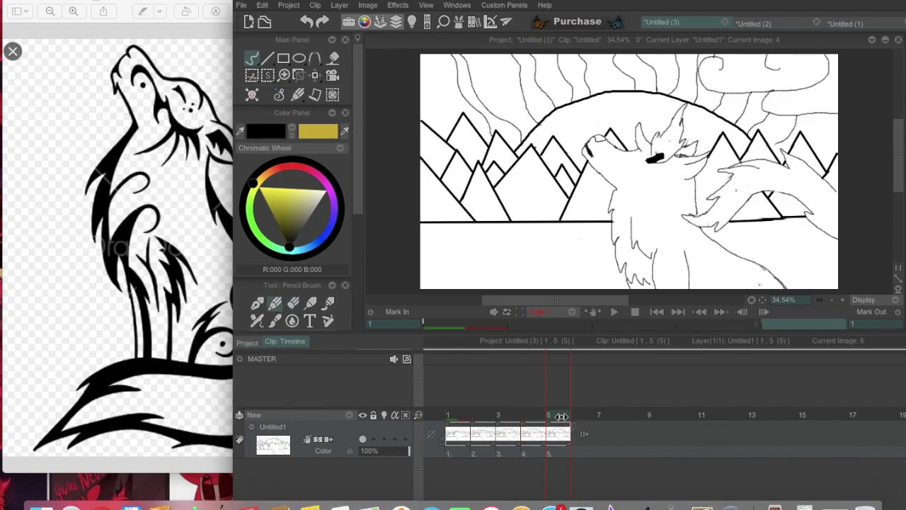
drag(608, 91, 657, 84)
drag(613, 106, 690, 105)
key(b)
mouse_move(698, 56)
mouse_down()
mouse_move(687, 104)
mouse_move(623, 71)
mouse_up()
key(shift+b)
drag(676, 104, 719, 106)
drag(690, 85, 701, 66)
Extend the right-hand sun rays up to the clouds in frame 4, and play the animation.
key(Return)
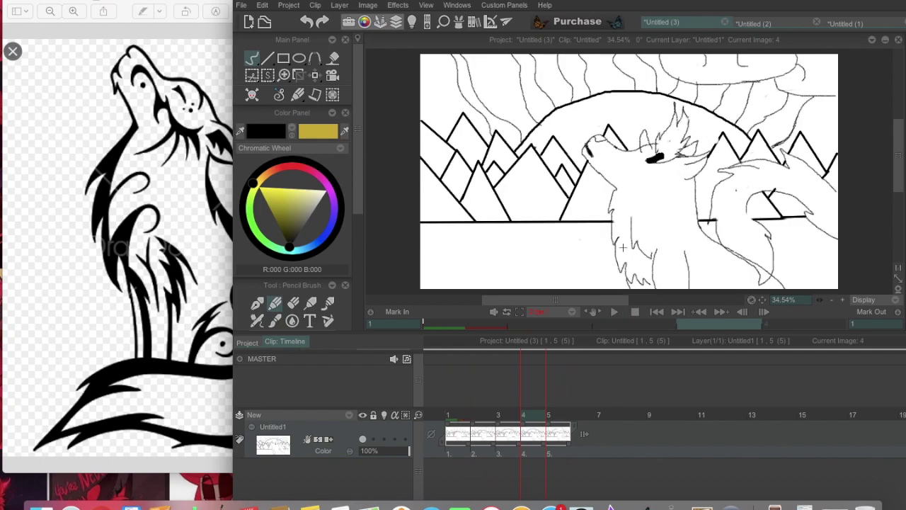
key(b)
key(Return)
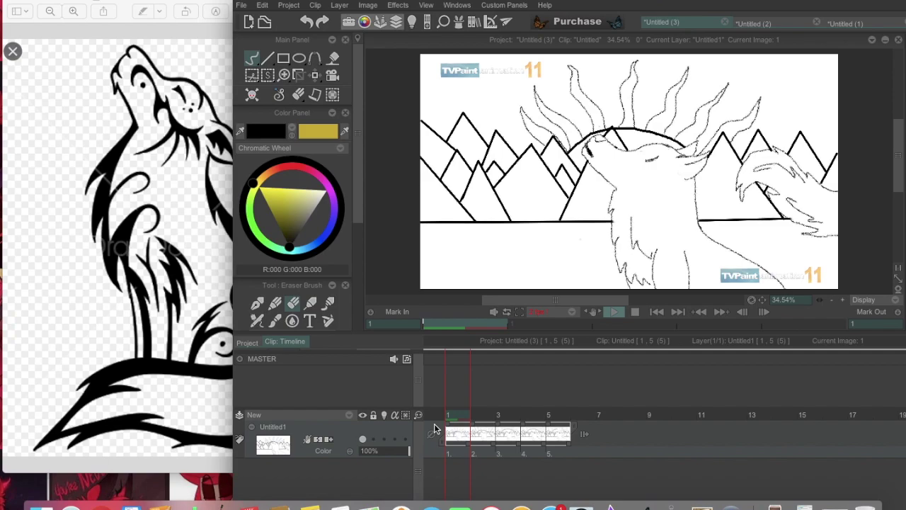
Add a sixth frame and redraw the tail in it rising toward the wolf's head, restoring the back outline and horizon.
click(584, 433)
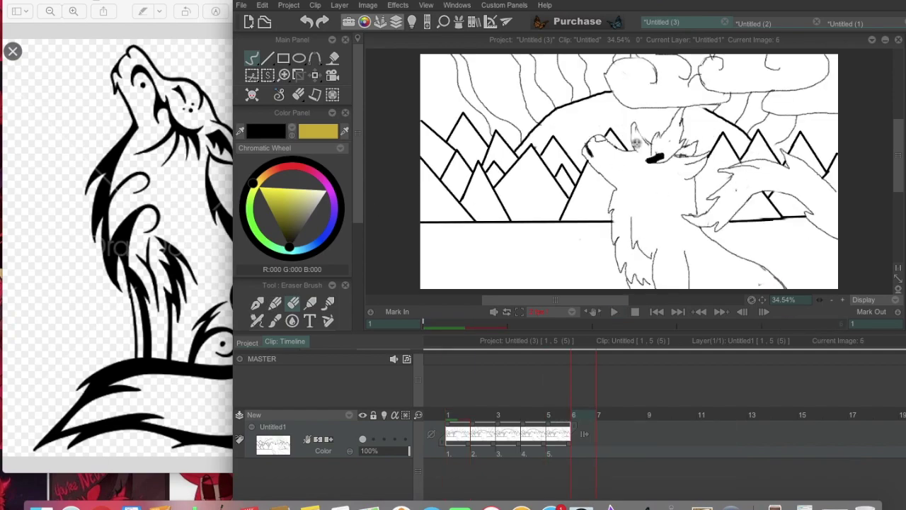
key(b)
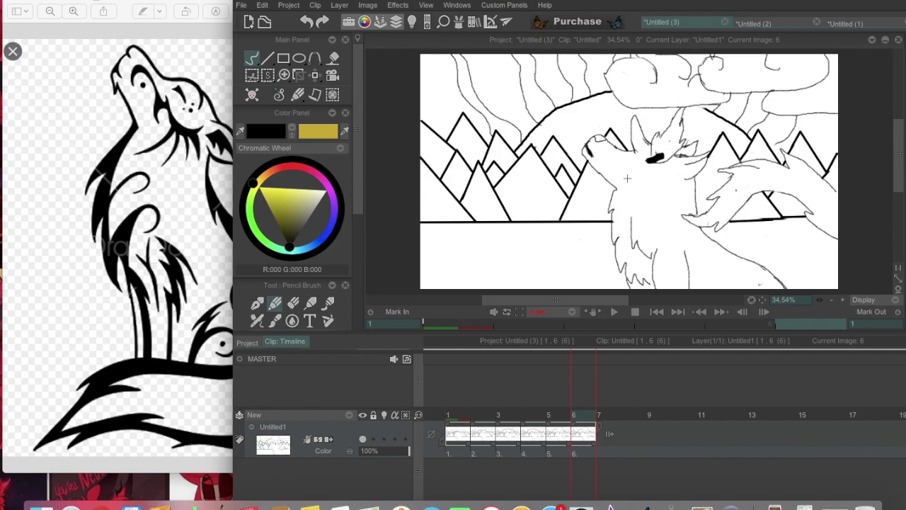
key(e)
mouse_move(708, 213)
mouse_down()
mouse_move(750, 198)
mouse_move(703, 176)
mouse_move(749, 143)
mouse_move(786, 167)
mouse_move(715, 150)
mouse_up()
key(e)
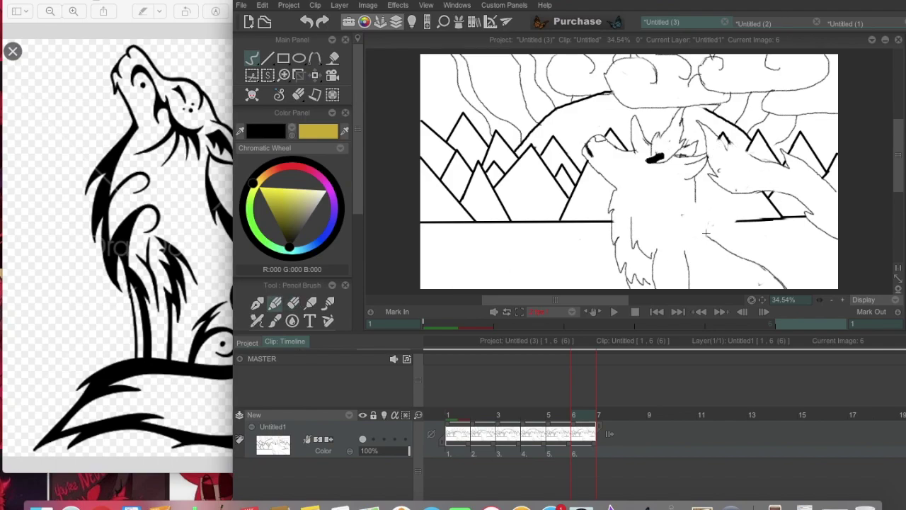
drag(736, 221, 700, 220)
Redraw the rear ear fur tuft taller in frame 6, and restore the mountain peak behind the wolf's ear.
key(f)
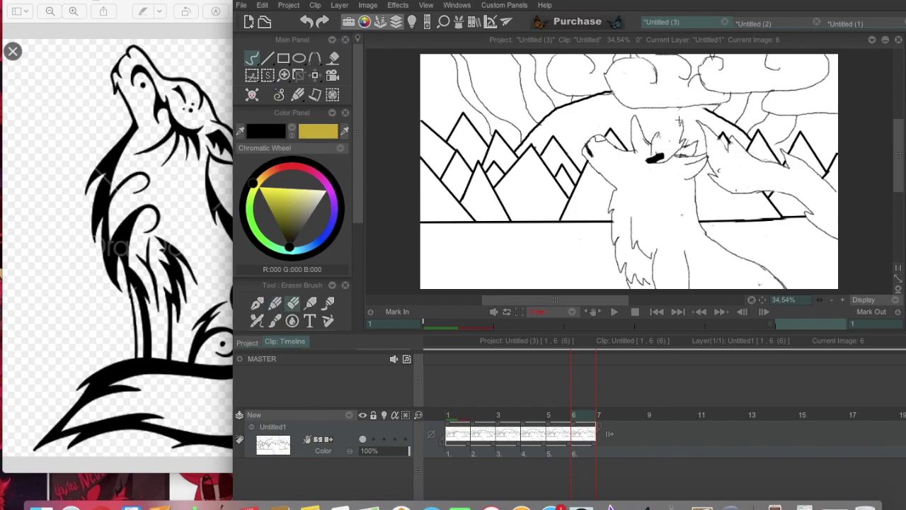
drag(680, 94, 691, 129)
key(Left)
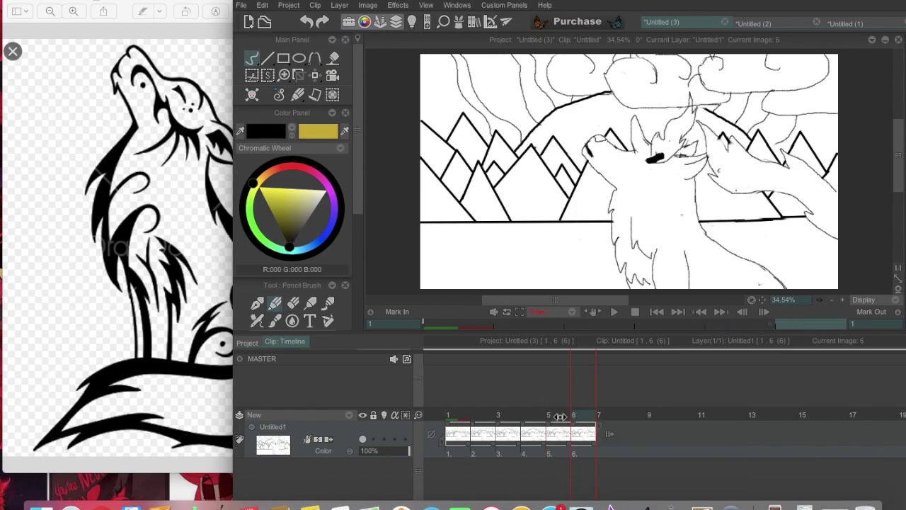
key(Right)
key(b)
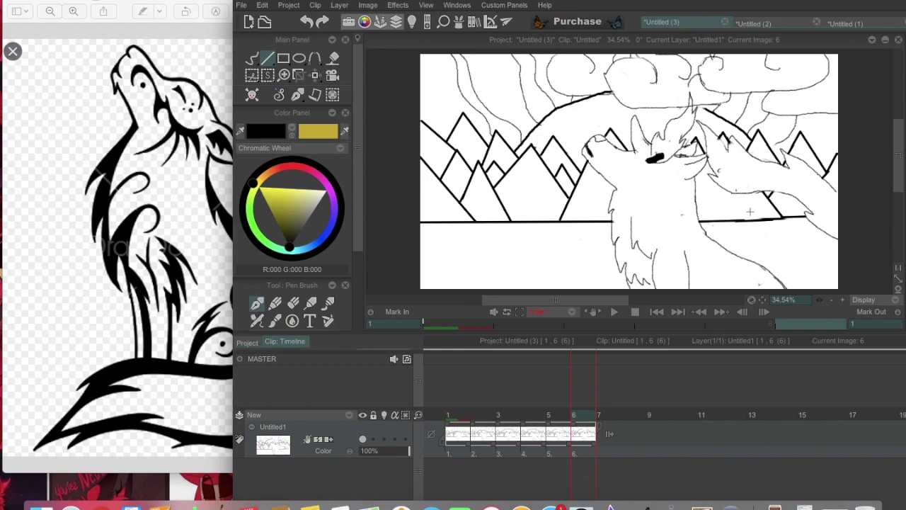
Draw a wide flat-based cloud left of the middle cloud in frame 6, erasing the sun edge and rays it covers.
click(274, 303)
click(251, 58)
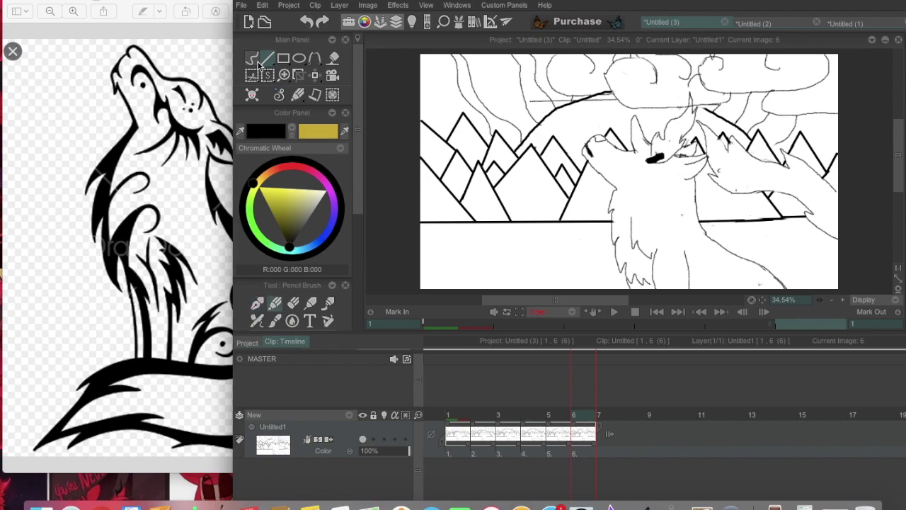
click(252, 58)
key(e)
drag(590, 80, 528, 67)
key(p)
drag(591, 97, 524, 100)
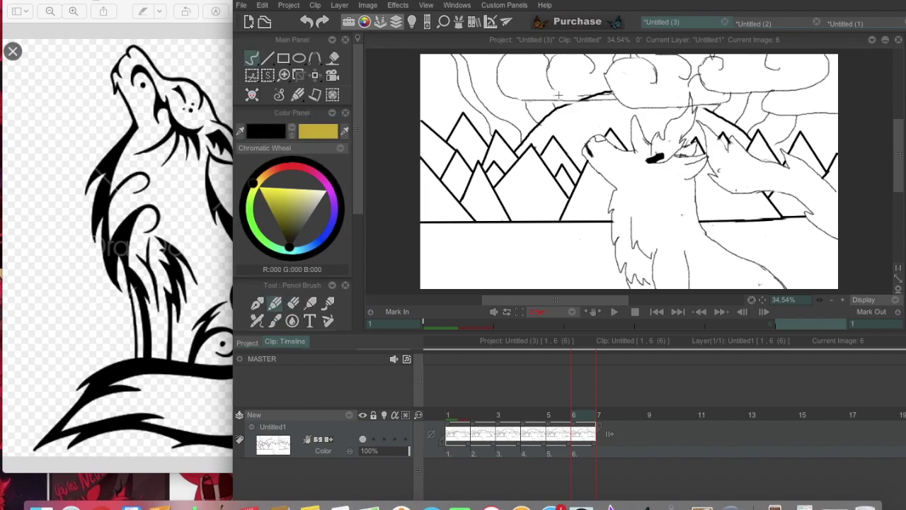
key(e)
mouse_move(610, 95)
mouse_down()
mouse_move(584, 94)
mouse_move(613, 93)
mouse_up()
key(p)
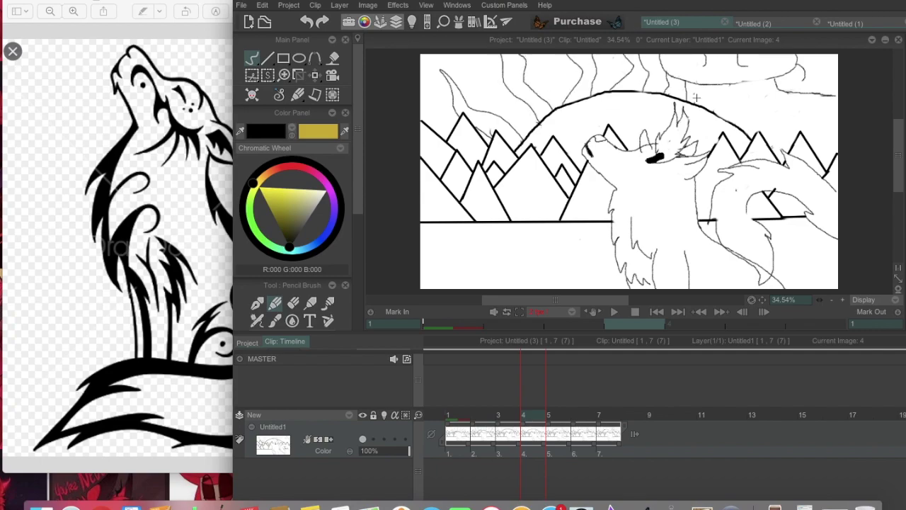
Redraw the swaying sun rays in frames 5 to 7, and play the animation from frame 1.
key(Right)
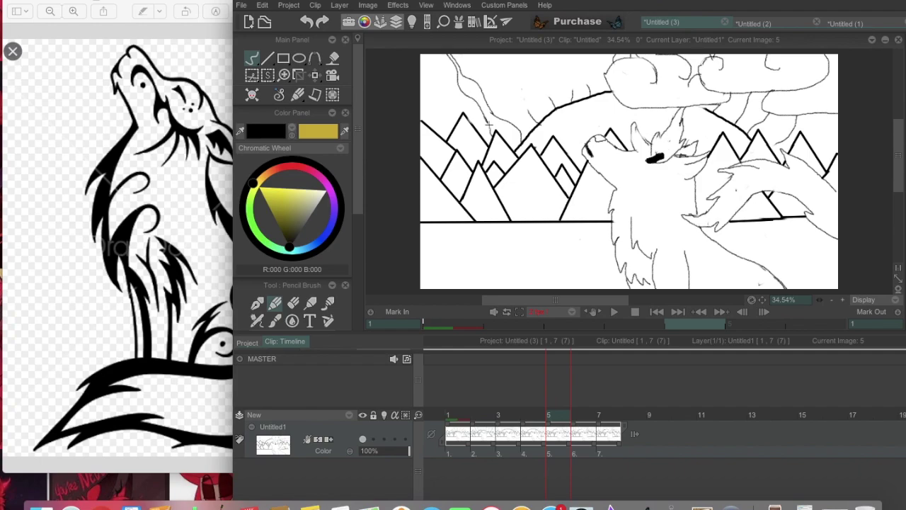
key(Right)
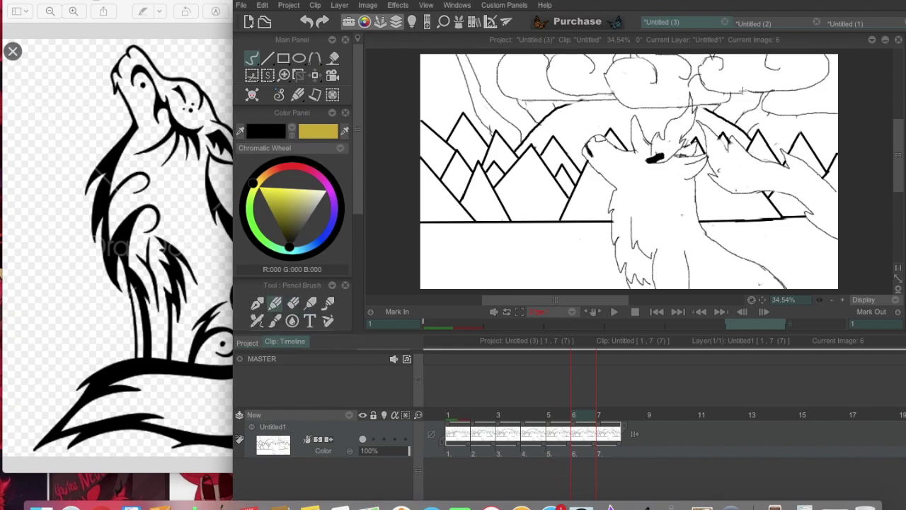
key(Right)
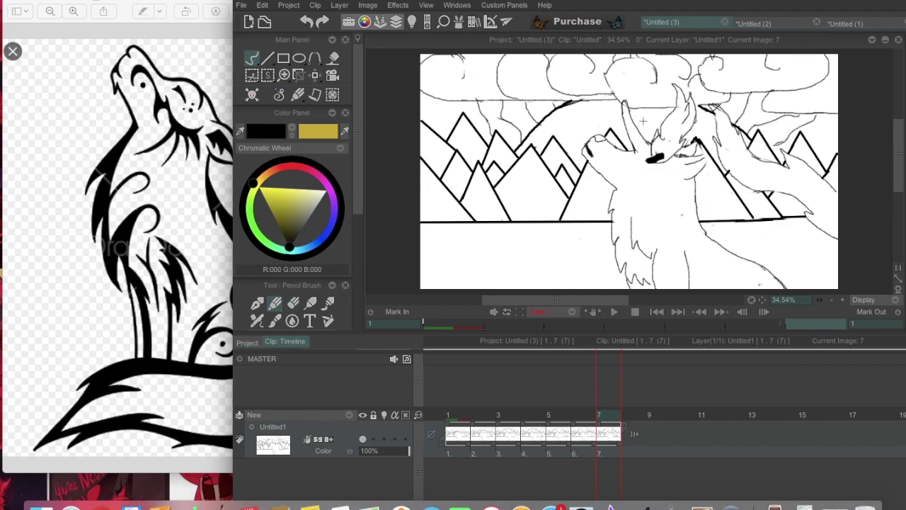
click(459, 414)
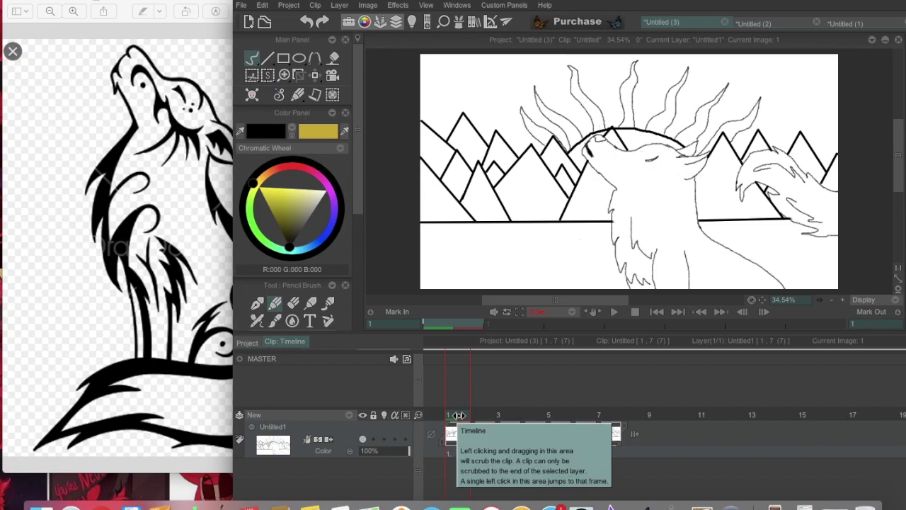
key(Return)
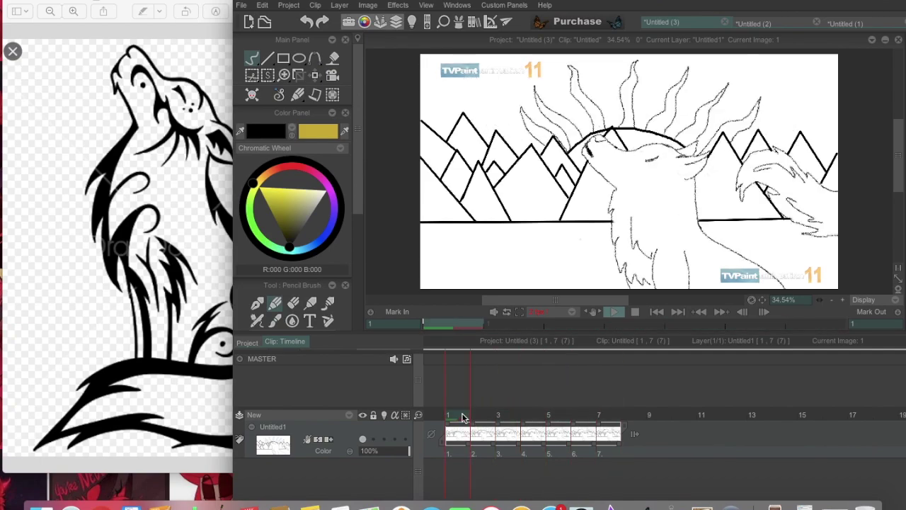
Try filling the wolf's body in frame 1 with mid grey (RGB 141, 141, 141), and undo the fill.
click(309, 217)
click(333, 57)
click(651, 184)
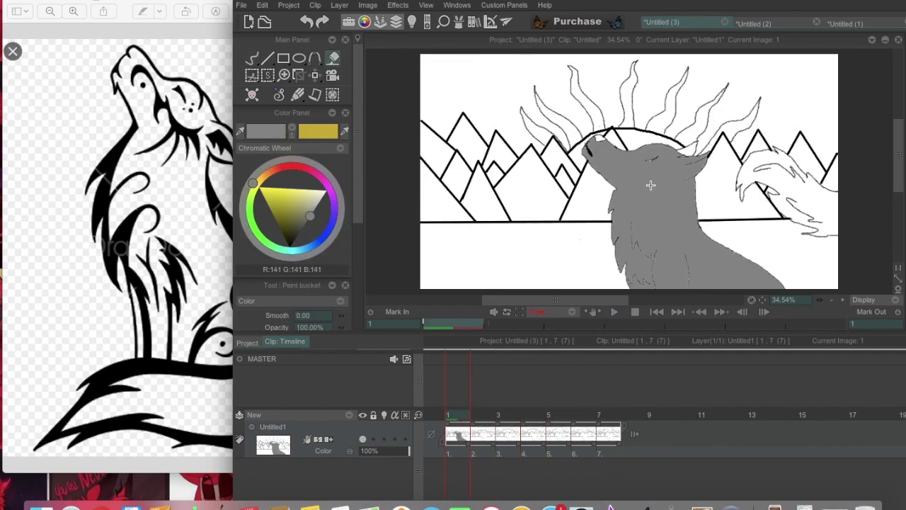
key(ctrl+z)
Fill the wolf's body and tail in frames 1 and 2 with light warm grey (RGB 202, 201, 187).
click(314, 202)
click(651, 184)
click(473, 414)
click(651, 213)
click(800, 177)
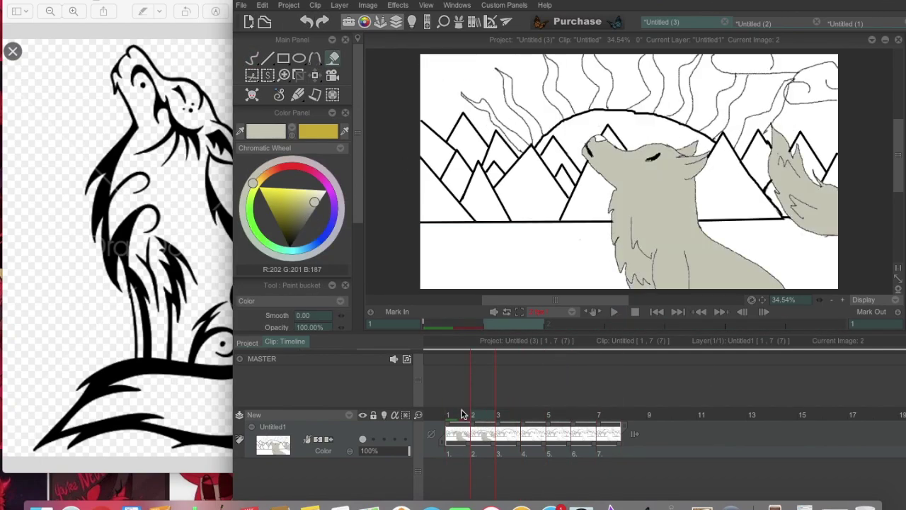
Fill the wolf's body and tail in frames 3 to 6 with the same light grey.
click(498, 415)
click(651, 212)
click(524, 415)
click(651, 213)
click(759, 181)
click(548, 414)
click(651, 212)
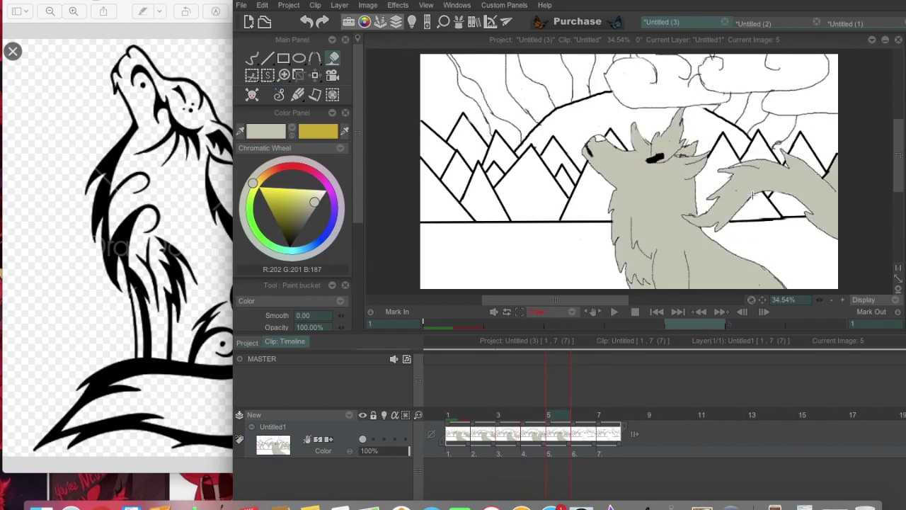
click(573, 414)
click(651, 212)
Try filling the wolf's body and tail in frame 7 with the light grey, and undo both fills.
click(599, 415)
click(652, 212)
click(779, 177)
click(307, 22)
click(307, 22)
Close the outline gaps in frame 7 with the black pencil, and fill the wolf's body and tail light grey.
click(289, 247)
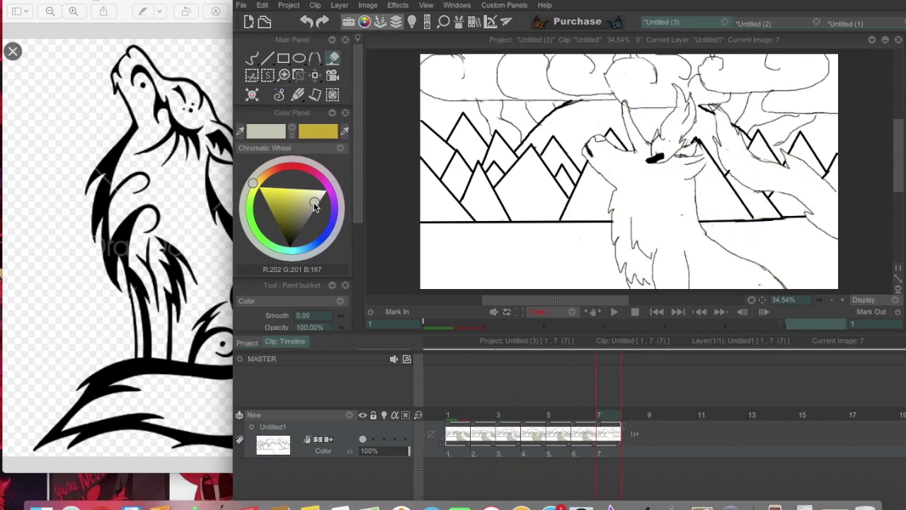
click(251, 58)
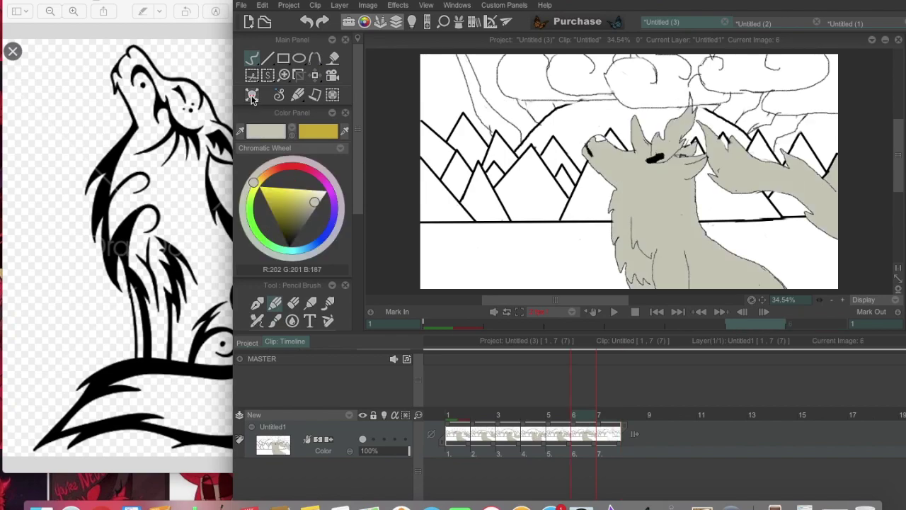
click(315, 94)
click(651, 212)
click(730, 148)
Fill the wolf's ear fur in frames 3 and 4 with red (RGB 235, 34, 70).
click(498, 414)
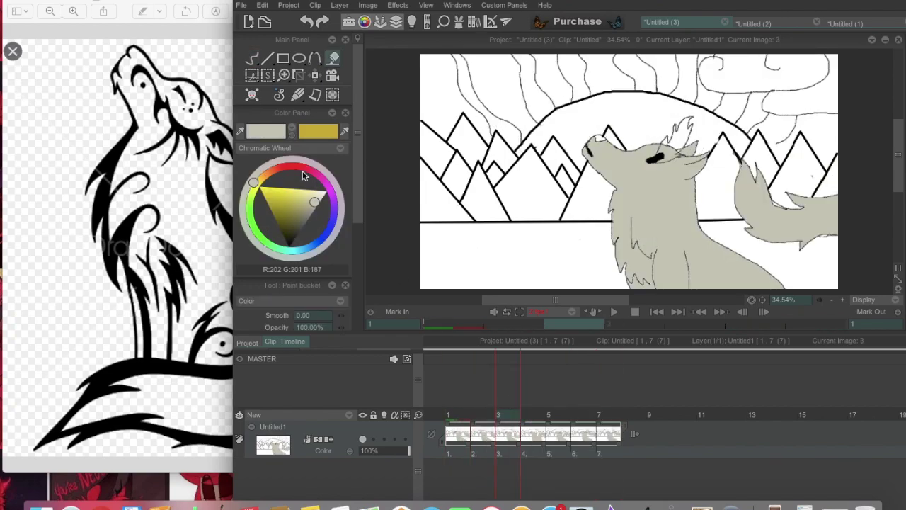
click(299, 164)
key(Right)
key(Right)
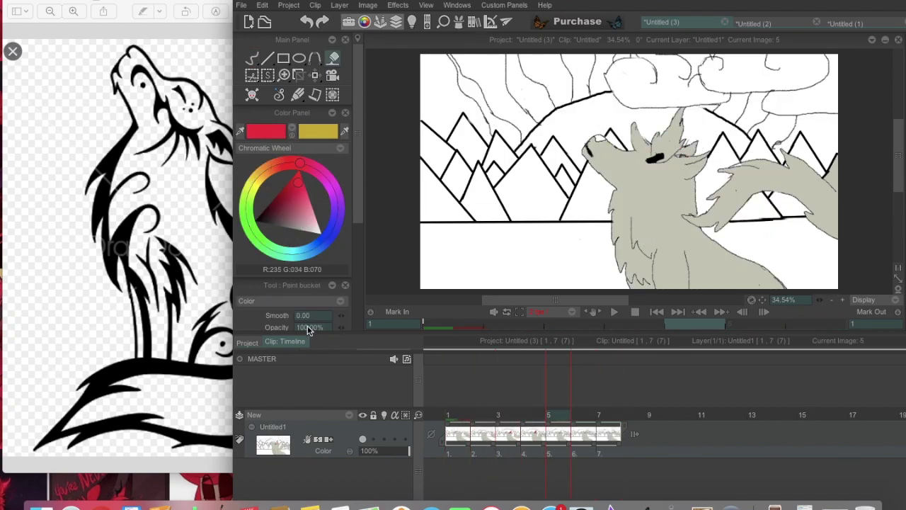
Fill the ear fur in frame 5 with red, undoing the stray fills and strokes made along the way.
key(b)
click(307, 22)
click(307, 21)
click(307, 22)
click(308, 22)
click(307, 22)
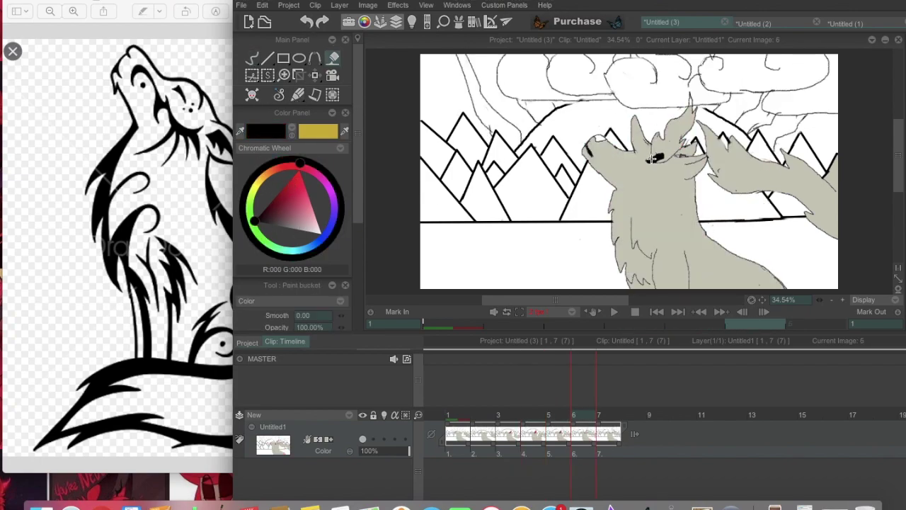
click(307, 22)
click(307, 22)
click(307, 22)
Fill the ear fur in frames 6 and 7 with red (RGB 204, 20, 53), and play the animation.
click(586, 441)
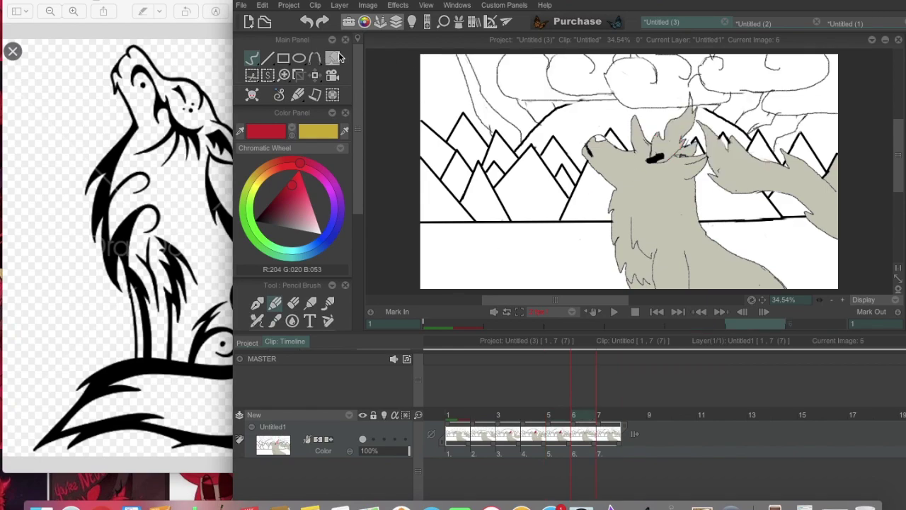
click(673, 139)
key(Right)
key(space)
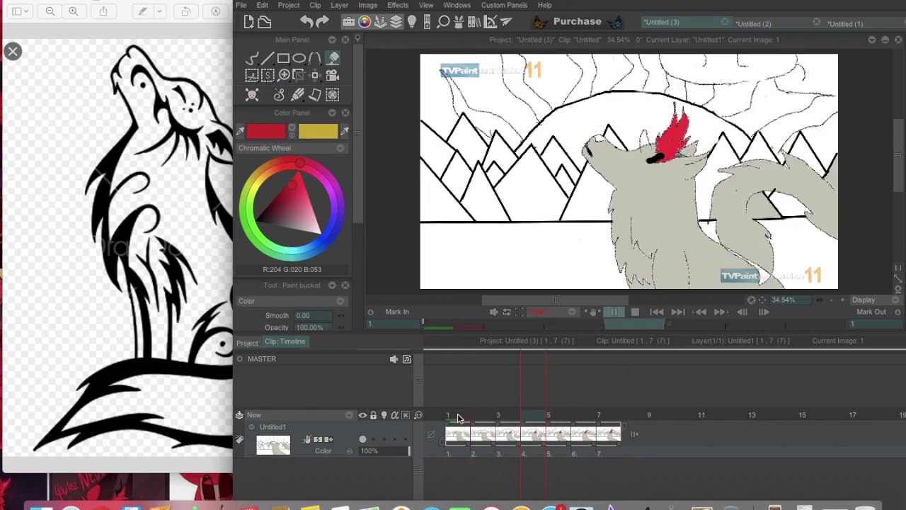
key(space)
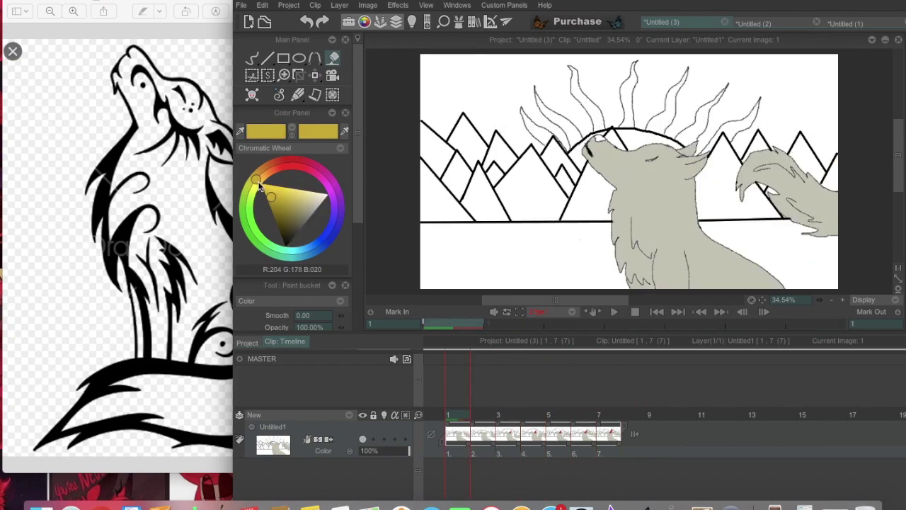
Fill the sun and its rays in frame 1 with yellow (RGB 246, 224, 100), closing gaps in the ray outlines.
click(706, 121)
click(742, 115)
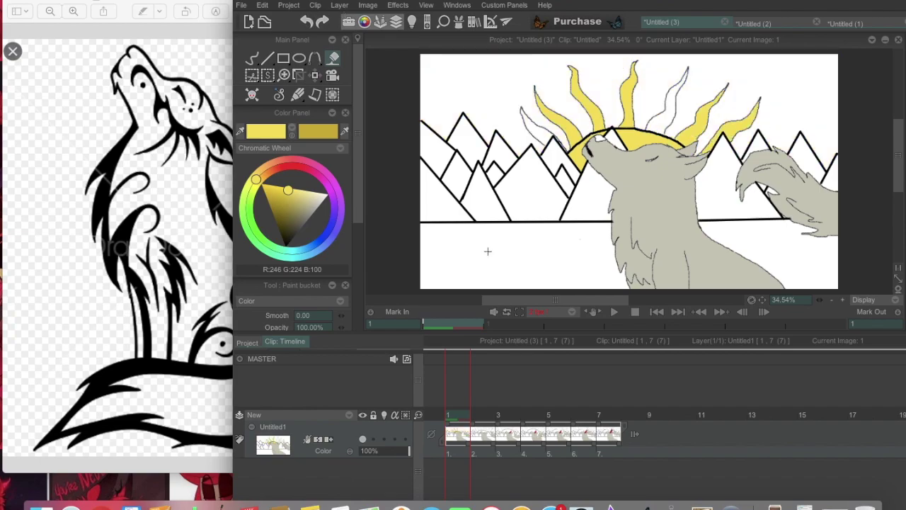
click(252, 58)
click(334, 58)
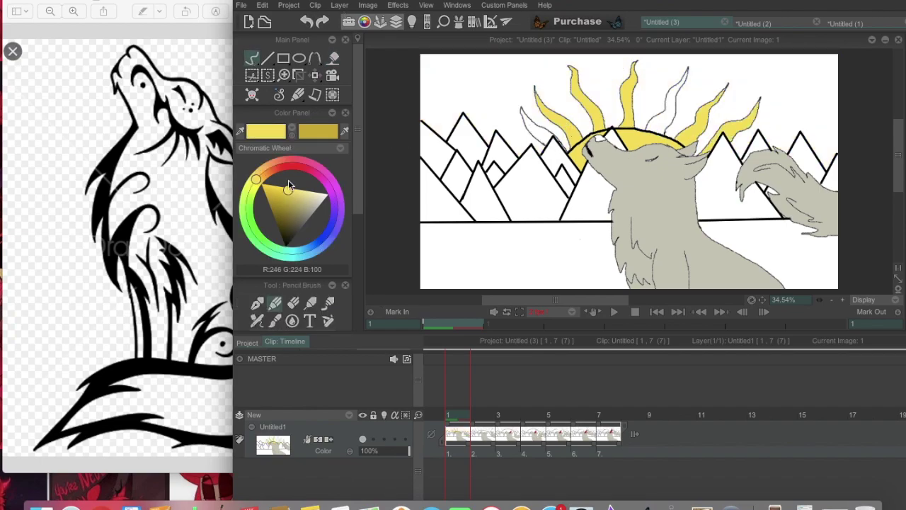
Fill the sun and its rays in frame 2 with yellow (RGB 246, 224, 100).
key(Right)
click(560, 85)
click(599, 81)
click(723, 106)
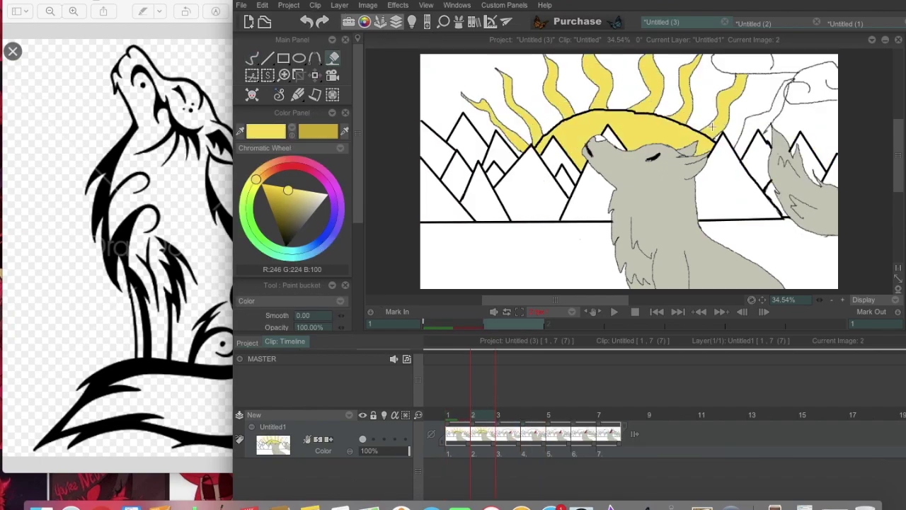
Fill the sun and its rays in frame 3 with the same yellow.
key(Right)
click(535, 85)
click(634, 71)
click(729, 106)
key(b)
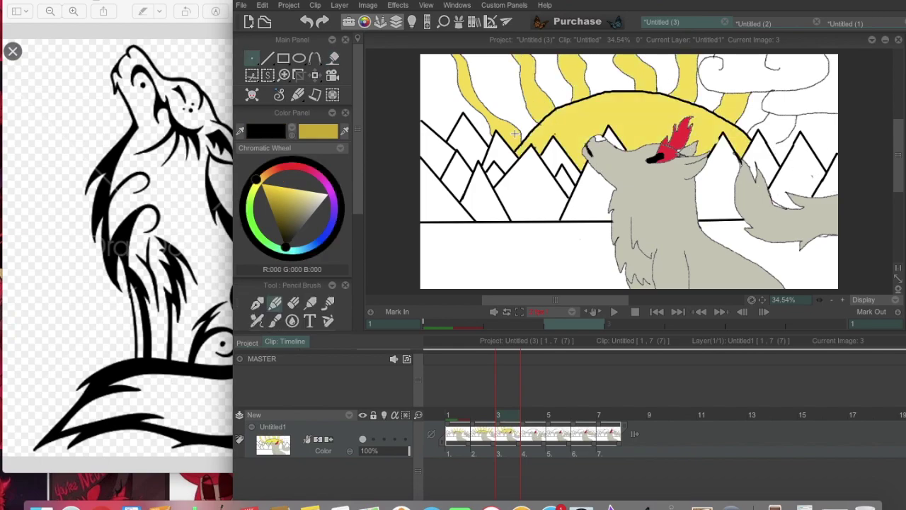
Fill the sun and its rays in frame 4 with yellow, undoing the stray black fill in the ray below the cloud.
key(Right)
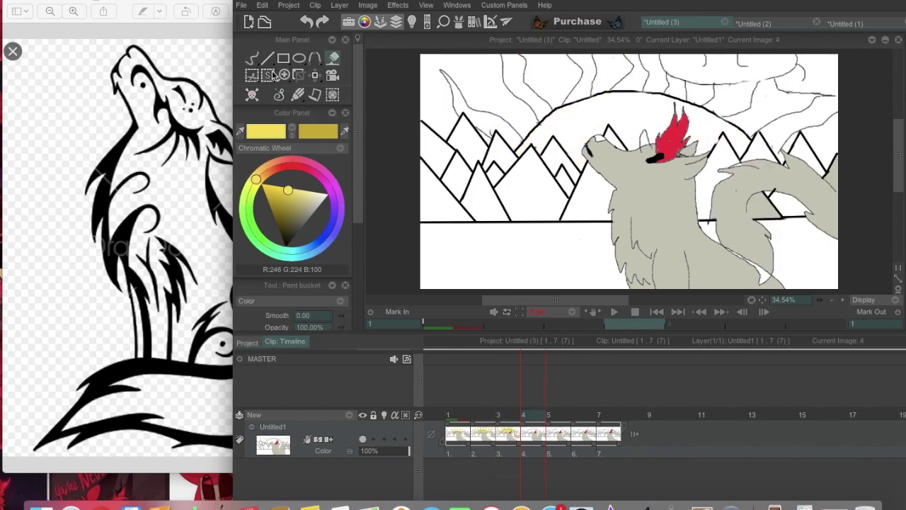
key(Right)
key(Right)
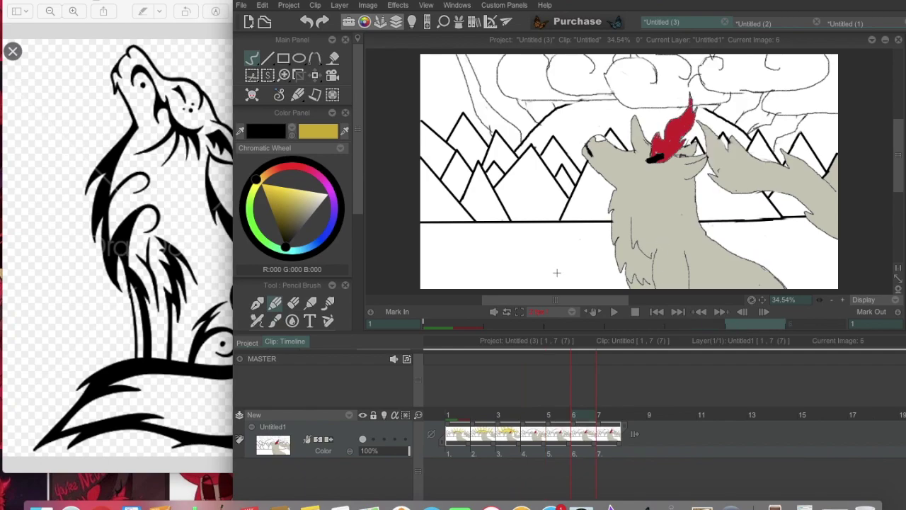
key(Right)
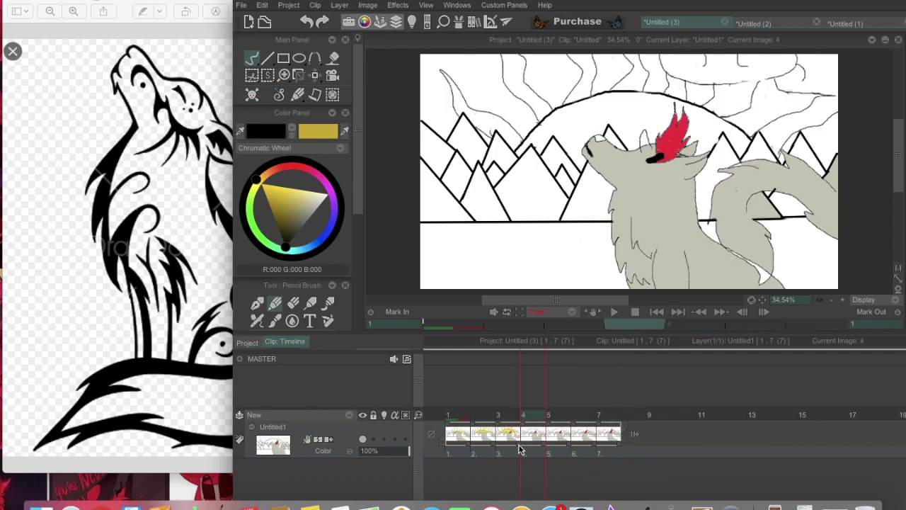
click(523, 439)
click(528, 89)
click(579, 78)
click(675, 86)
key(ctrl+z)
key(ctrl+z)
key(ctrl+z)
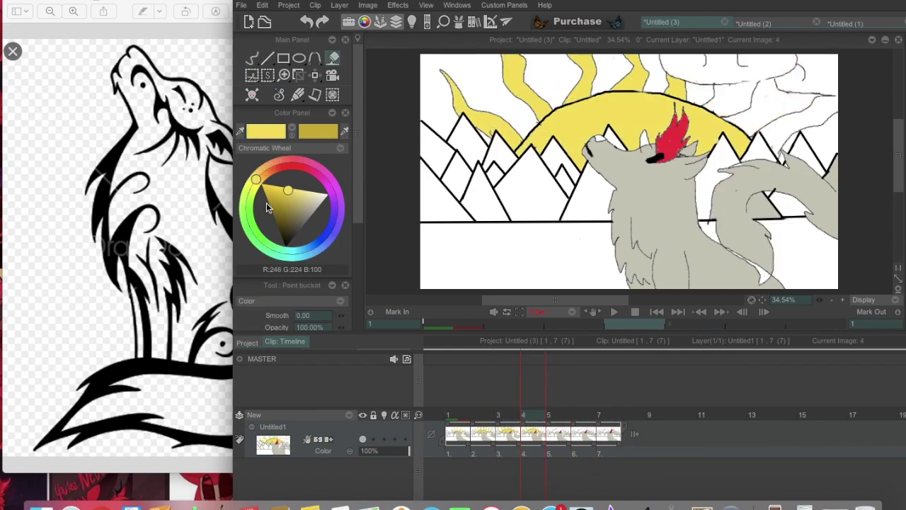
key(ctrl+shift+z)
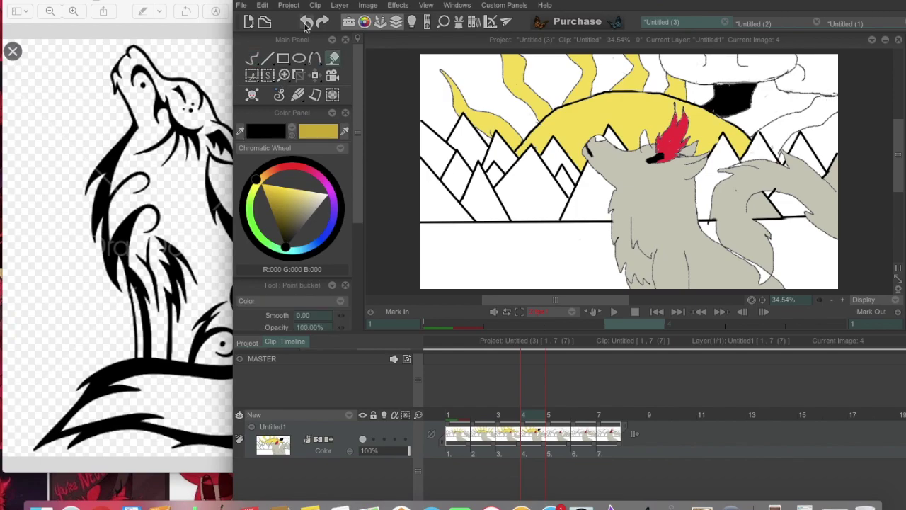
click(301, 24)
click(287, 189)
Fill the visible sun and its rays in frame 5 with yellow.
click(548, 439)
click(566, 124)
click(598, 71)
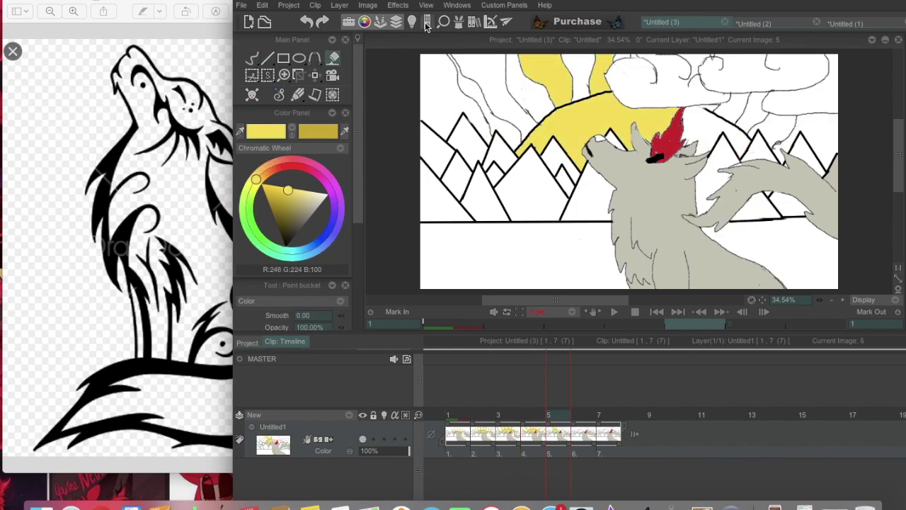
click(531, 78)
Fill the sun and the rays showing between the clouds in frame 6 with yellow (RGB 246, 224, 100).
click(582, 418)
click(566, 122)
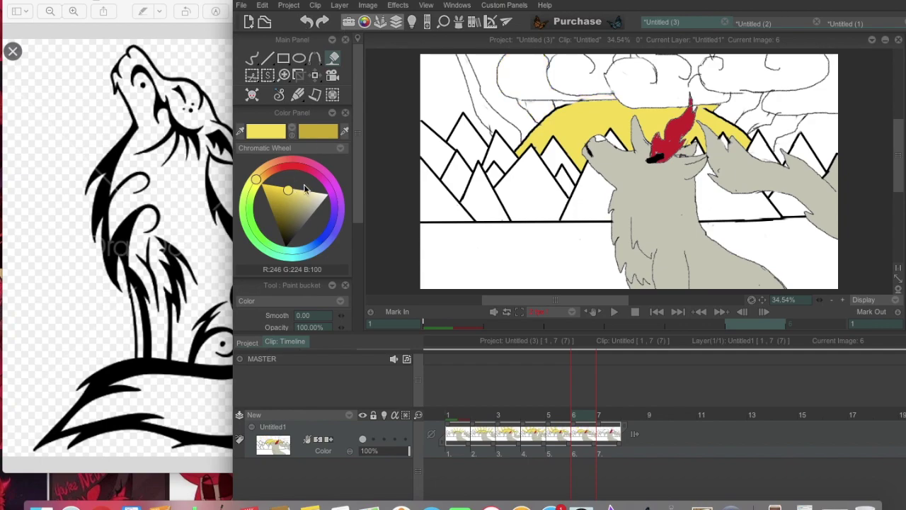
key(b)
click(288, 189)
click(489, 99)
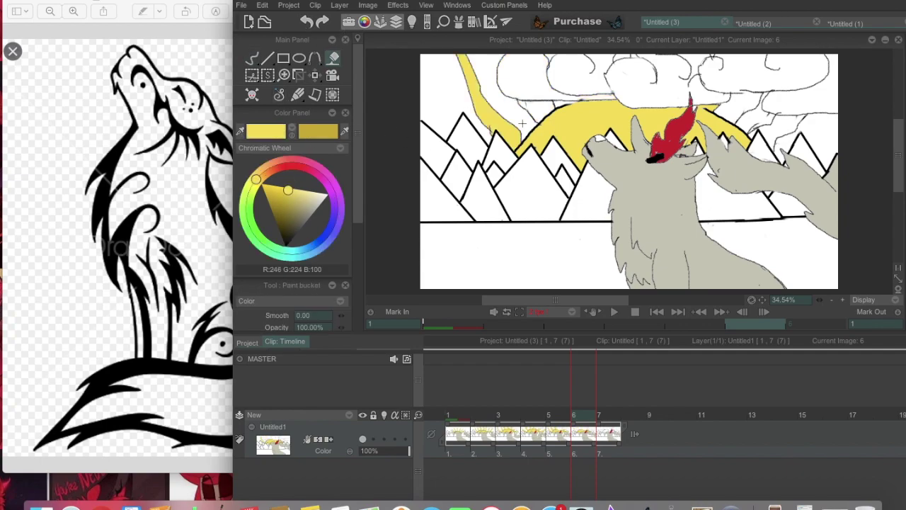
click(765, 92)
click(285, 246)
key(b)
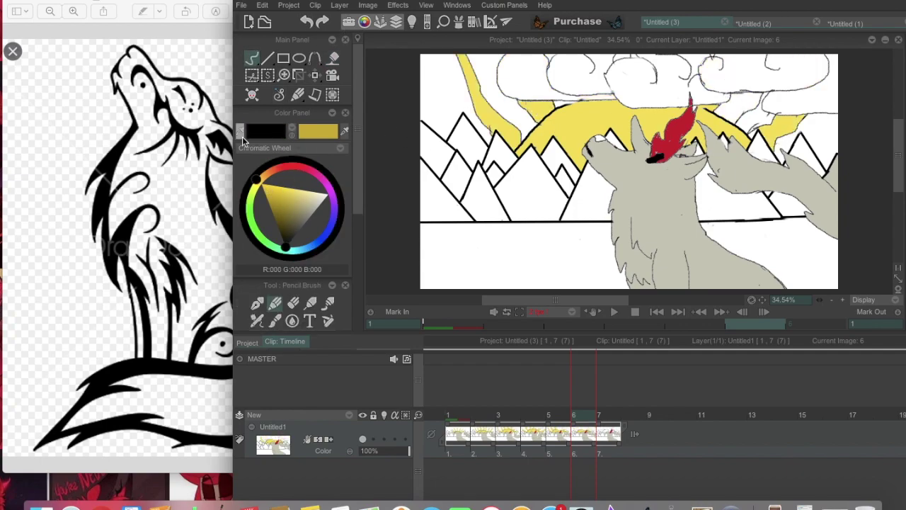
Fill the sun and its rays below the clouds in frame 7 with yellow, undoing the stray fill, and play the animation.
key(Right)
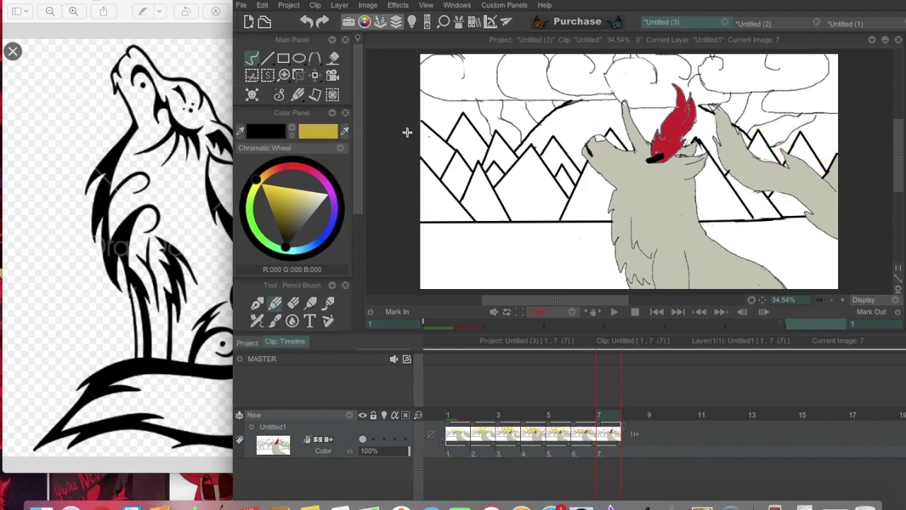
click(287, 190)
key(Left)
key(Right)
click(334, 58)
click(496, 117)
click(637, 71)
key(ctrl+z)
key(b)
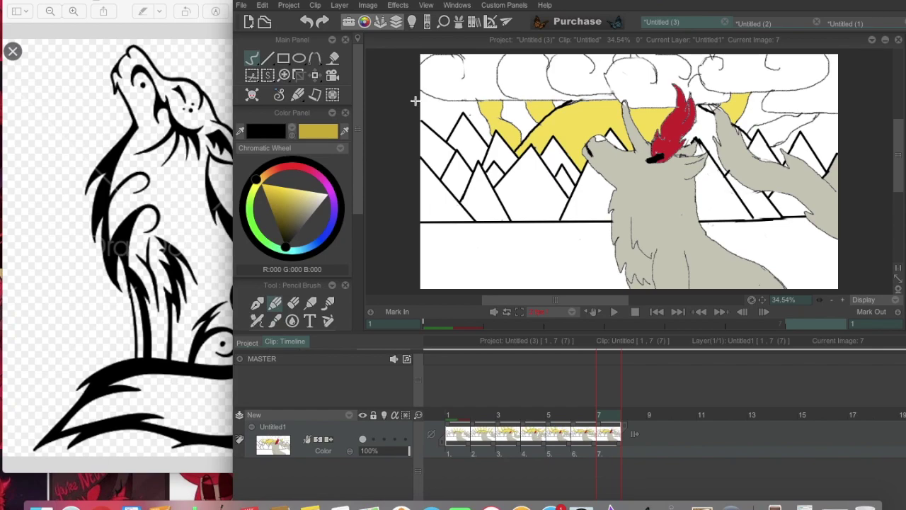
click(332, 60)
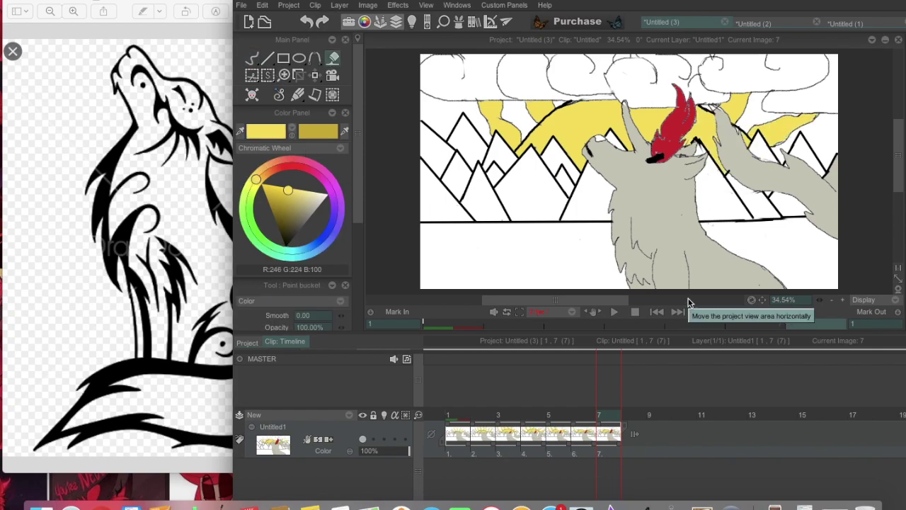
click(613, 312)
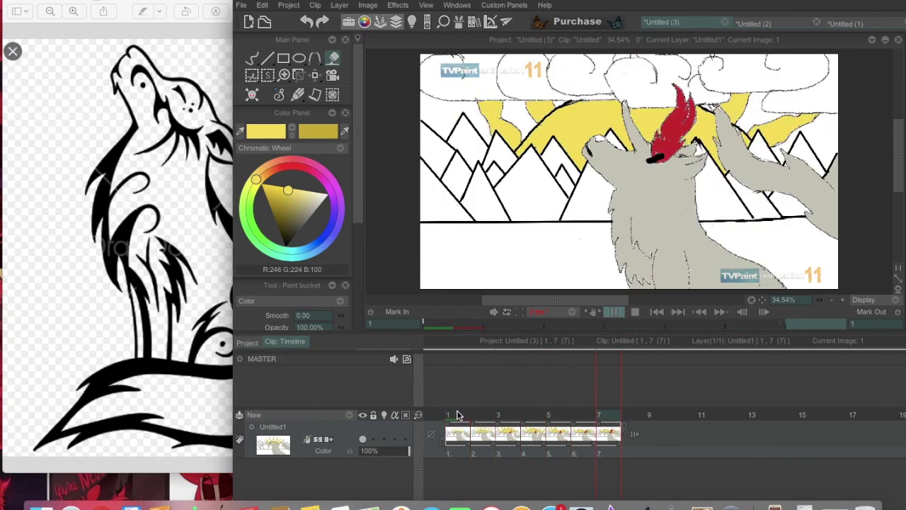
Fill the ground with green that darkens over the frames, RGB 49, 130, 77 in frame 1 and RGB 37, 93, 57 in frame 4.
click(262, 244)
click(297, 213)
click(770, 243)
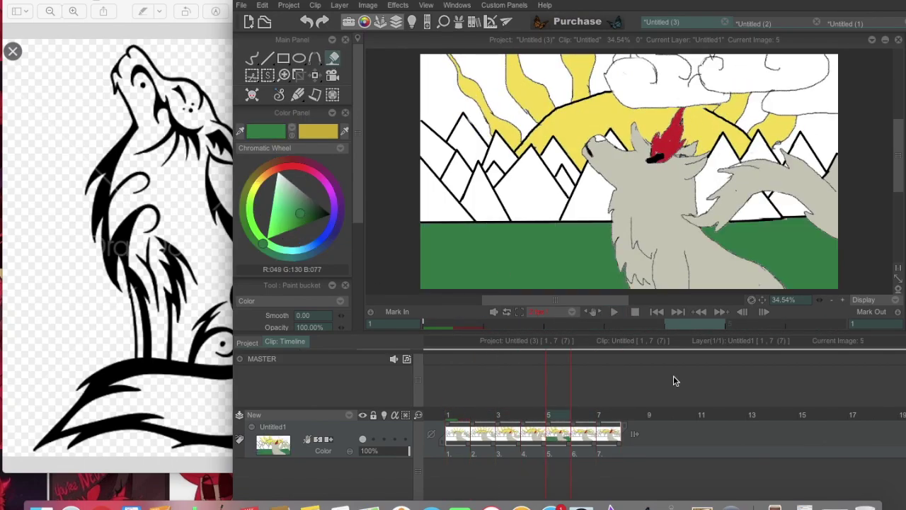
click(312, 215)
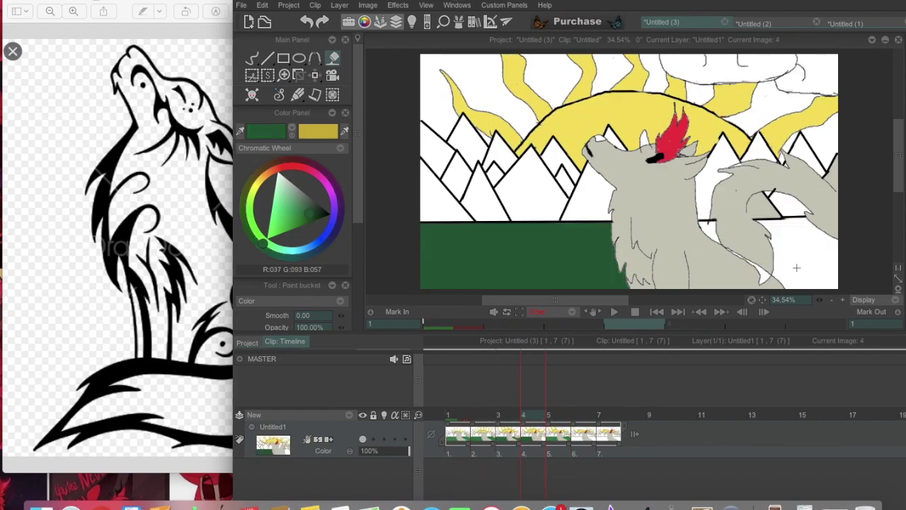
click(322, 215)
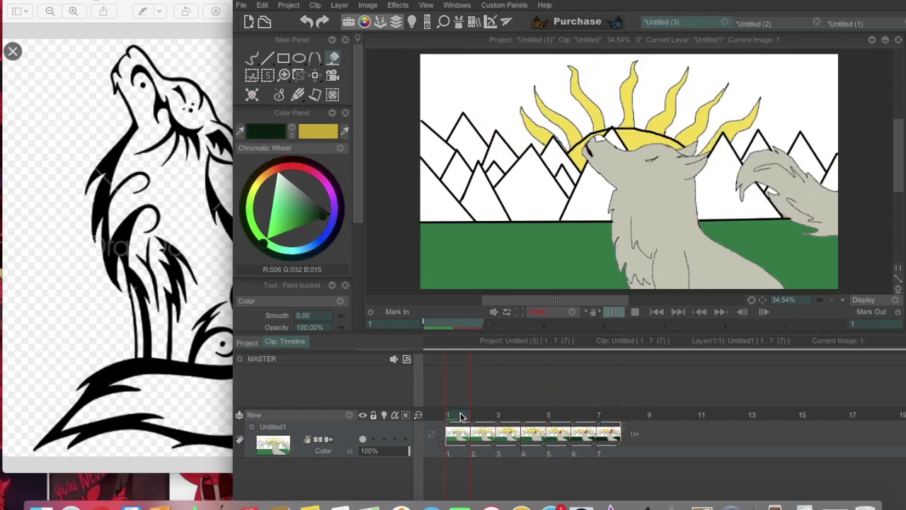
key(space)
Fill the ground in frame 7 with dark green (RGB 29, 51, 37) and play the animation.
click(321, 218)
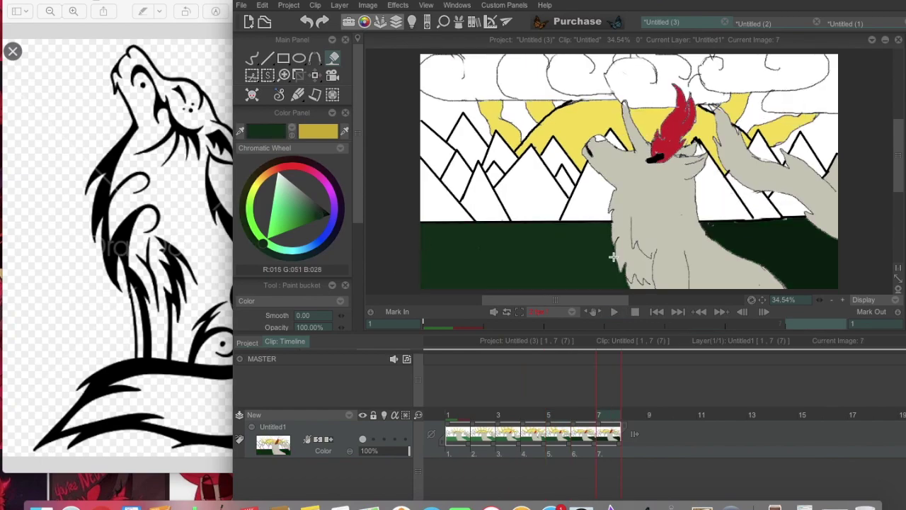
click(455, 247)
click(797, 229)
key(space)
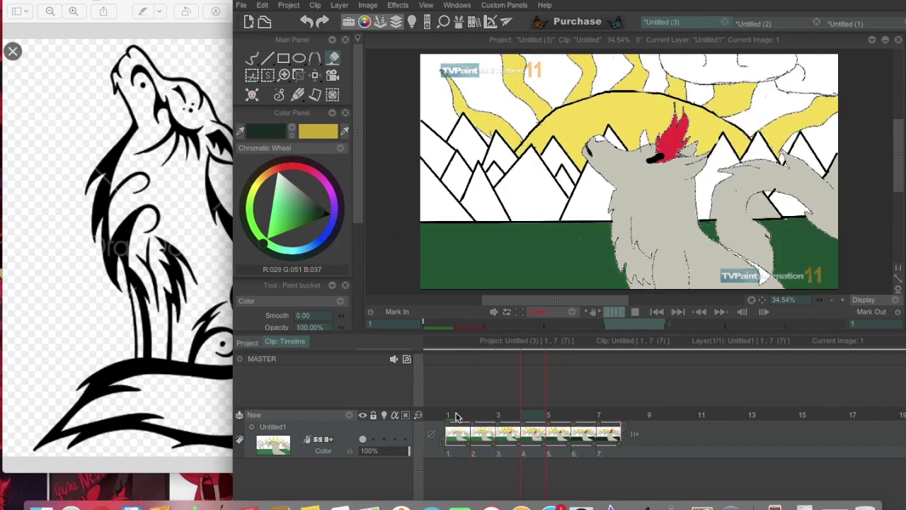
key(space)
click(284, 188)
click(299, 189)
click(817, 107)
key(ctrl+z)
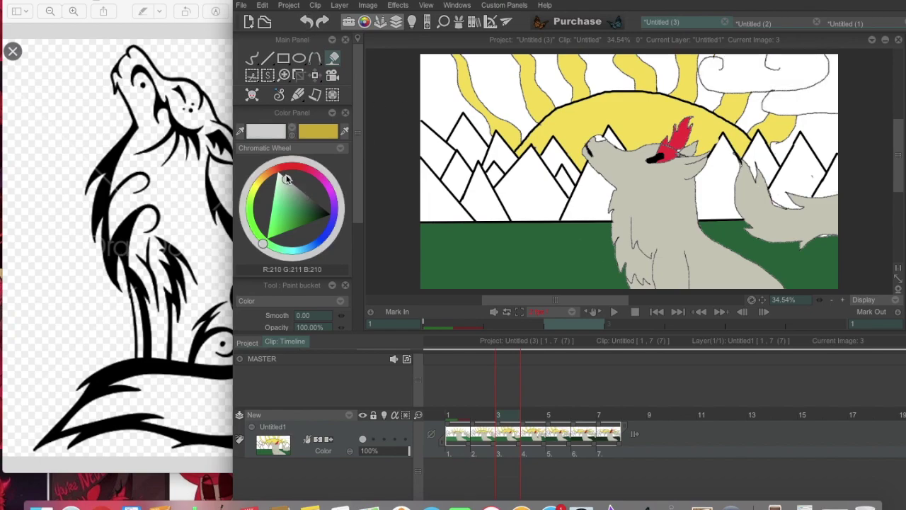
Fill the clouds in frames 2 to 7 with a pale greenish white (RGB 225, 239, 230).
click(282, 175)
click(746, 77)
key(Left)
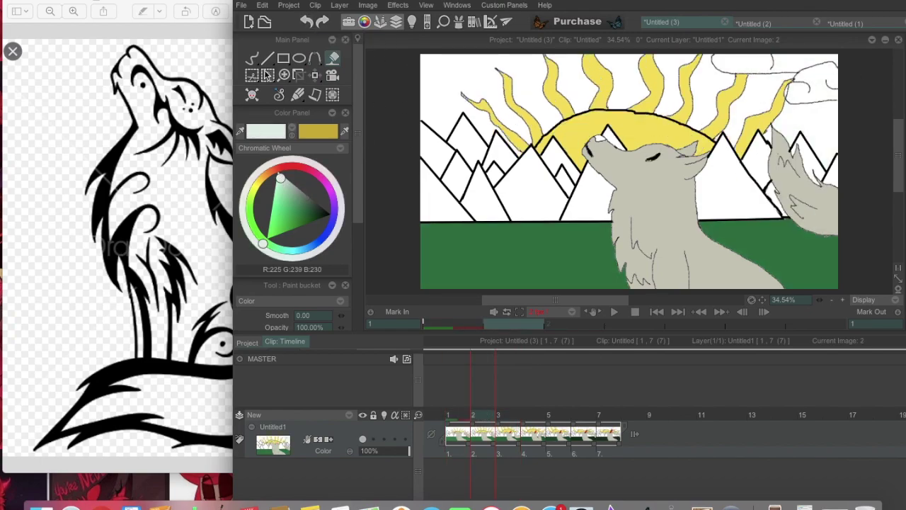
click(251, 58)
key(f)
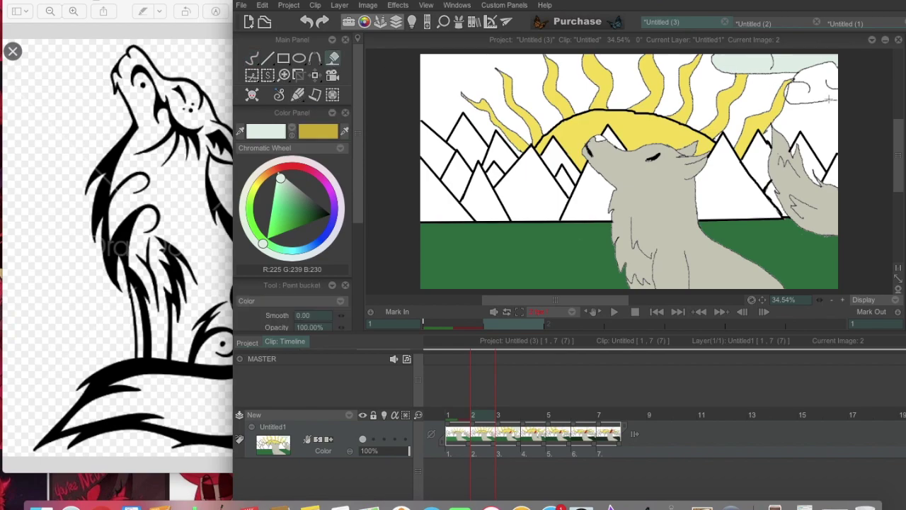
drag(494, 416, 574, 416)
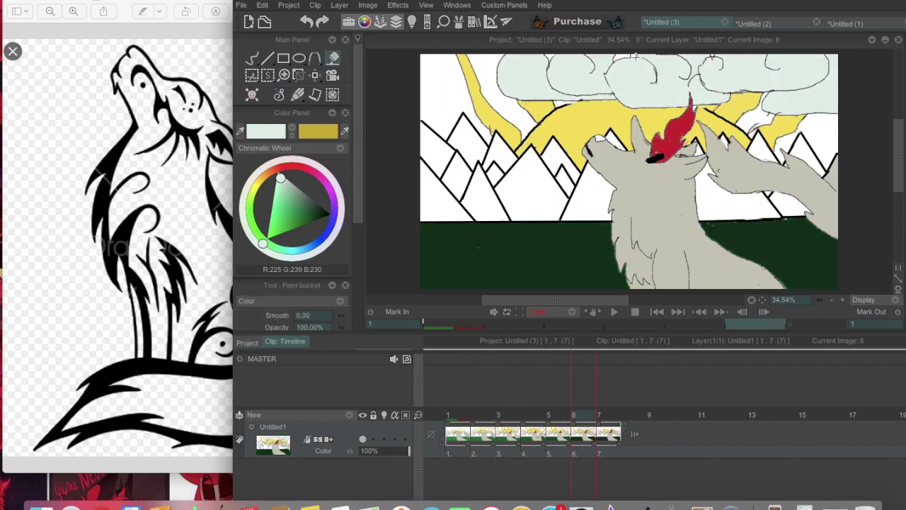
click(610, 415)
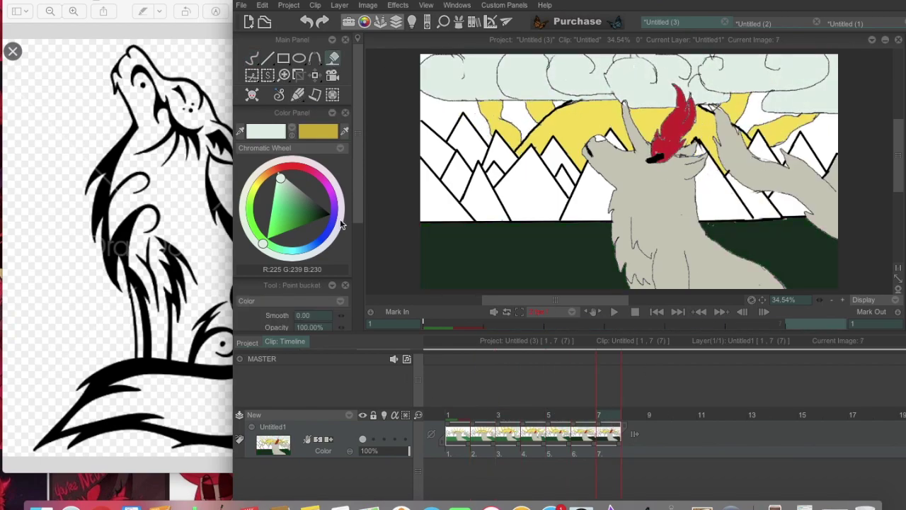
Try several shades of blue on the sky in frame 1, undoing the unwanted fills.
key(Home)
click(330, 232)
click(280, 224)
click(453, 78)
click(321, 236)
click(481, 89)
click(281, 214)
click(424, 113)
key(ctrl+z)
key(ctrl+z)
key(ctrl+z)
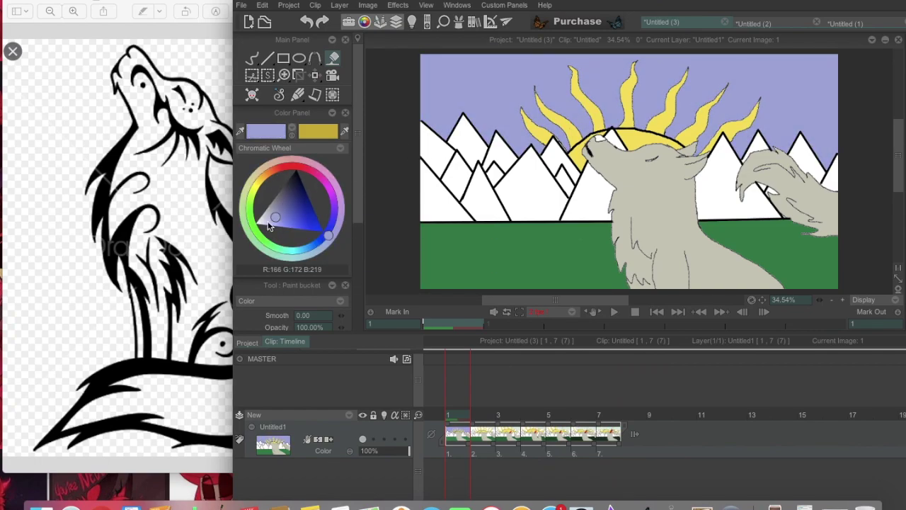
Fill the sky with progressively darker blue, RGB 165, 173, 229 in frame 2 and RGB 127, 137, 216 in frame 4.
key(Right)
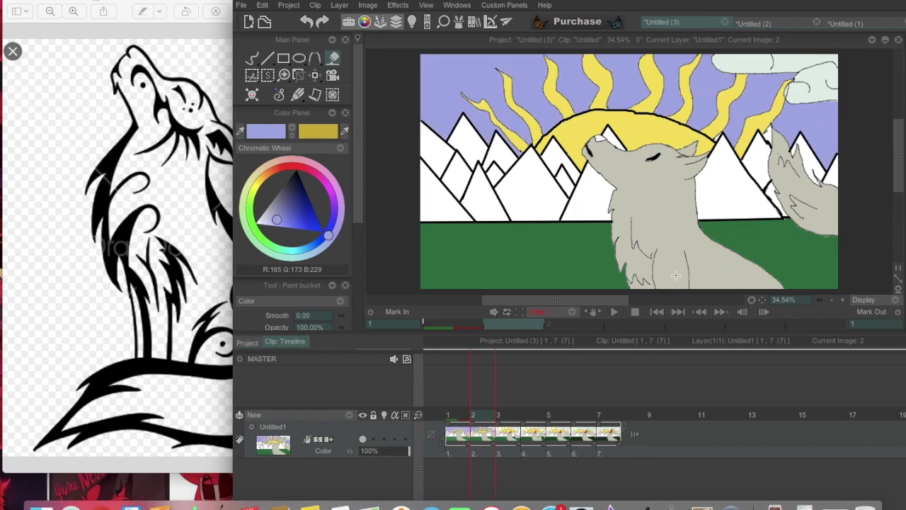
key(Right)
click(286, 218)
key(Right)
click(519, 76)
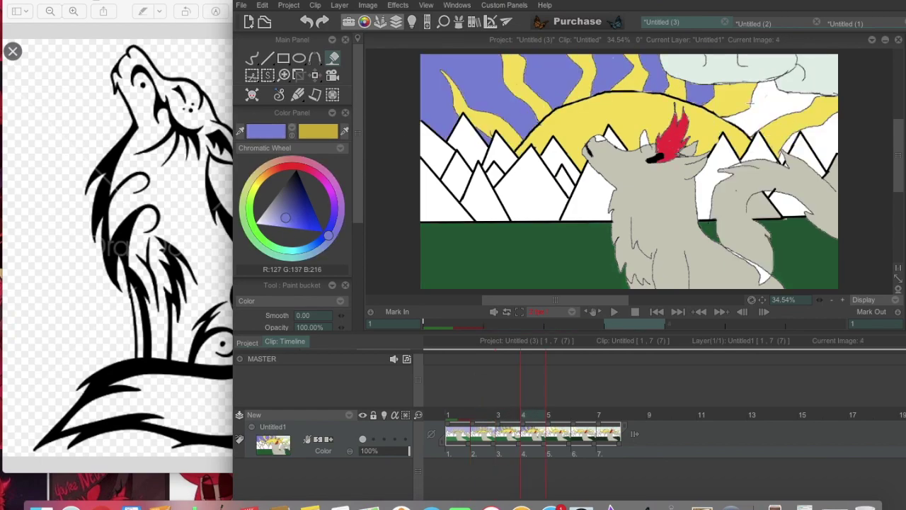
click(779, 120)
Fill the sky in frames 5 and 6 with a deeper blue (RGB 95, 109, 220).
key(Right)
click(315, 249)
click(460, 85)
click(778, 135)
key(Right)
click(453, 92)
click(750, 117)
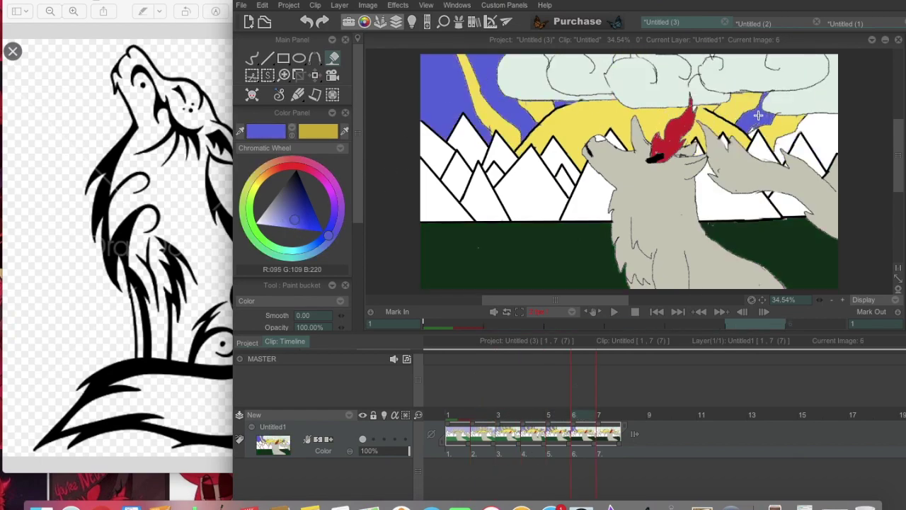
click(800, 142)
Fill the sky in frame 7 with dark blue and refill the sky in frame 6 with a similar dark blue.
key(Right)
click(317, 225)
click(518, 113)
click(517, 113)
click(765, 113)
click(807, 142)
key(Left)
click(306, 206)
click(461, 99)
click(823, 133)
Refill the sky areas between the rays in frames 5 and 4 with strong dark blue.
key(Left)
click(308, 218)
click(453, 92)
click(750, 114)
key(Left)
click(481, 92)
click(560, 78)
click(779, 114)
Refill the sky in frames 3 and 2 with medium blue (RGB 102, 114, 203).
click(499, 422)
click(290, 215)
click(446, 85)
click(510, 78)
click(708, 92)
click(800, 141)
key(Left)
click(742, 99)
Refill the sky in frame 1 with lighter blue (RGB 124, 133, 203) and play the animation.
key(Left)
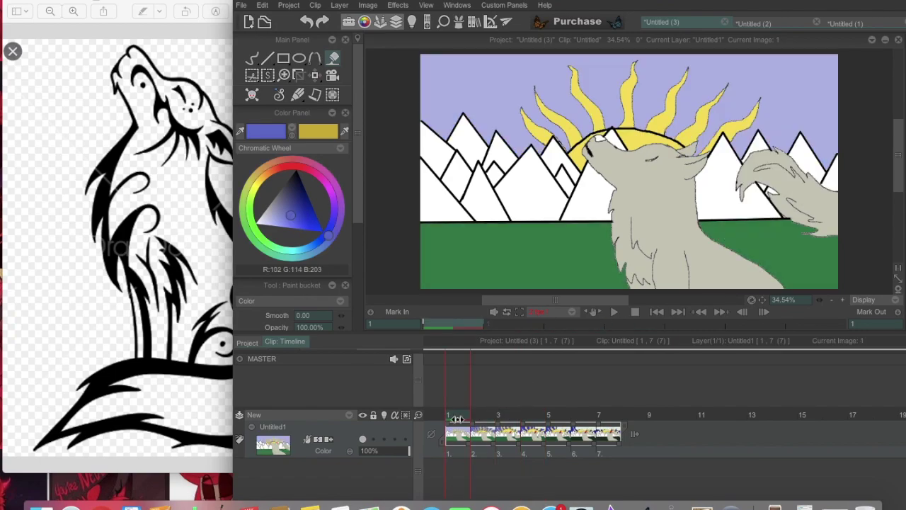
click(284, 214)
click(483, 106)
key(space)
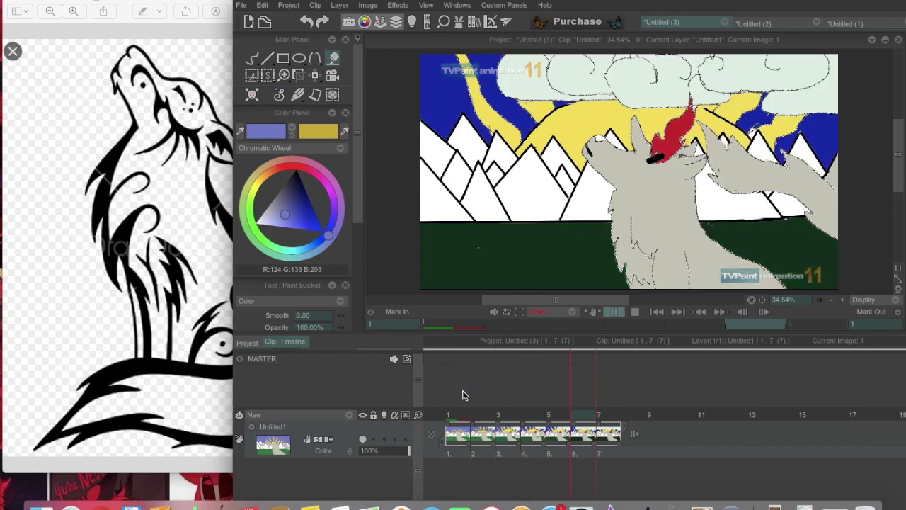
Fill the mountains in frame 4 with bluish grey (RGB 126, 130, 154).
click(279, 202)
click(446, 191)
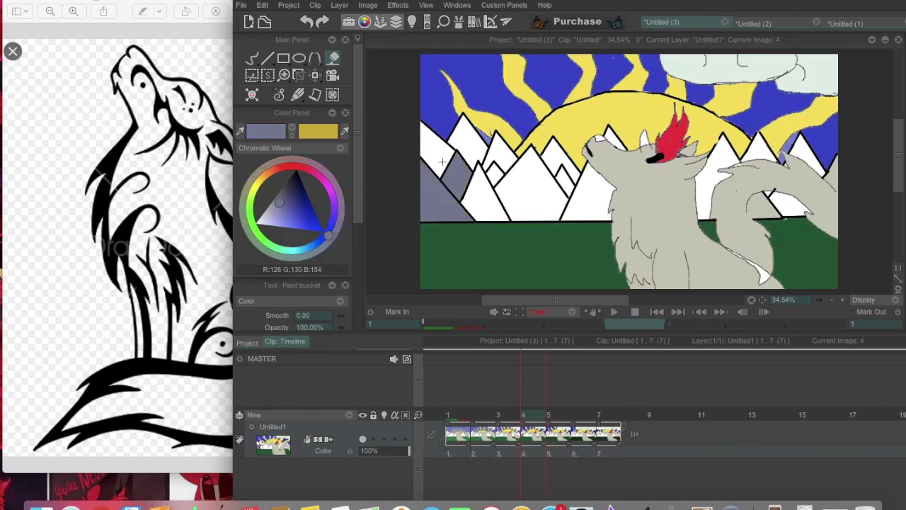
click(467, 141)
click(496, 181)
click(538, 191)
click(581, 184)
click(616, 142)
click(719, 177)
click(763, 148)
Fill the mountains in frame 5 with the same bluish grey.
key(Right)
click(482, 163)
click(538, 184)
click(580, 181)
click(718, 177)
click(793, 159)
Fill the mountains on both sides of the wolf in frame 6 with bluish grey (RGB 126, 130, 154).
key(Right)
click(736, 208)
click(764, 150)
click(808, 160)
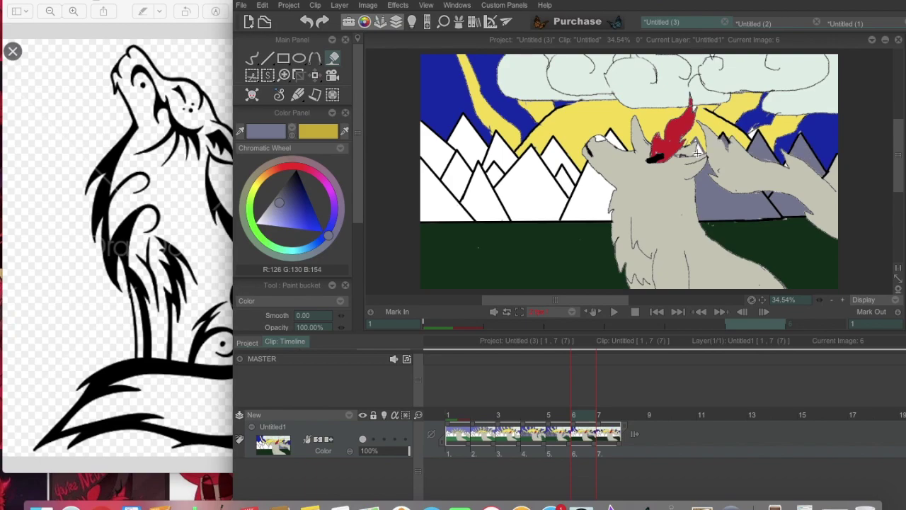
click(595, 192)
click(615, 142)
click(538, 187)
click(496, 188)
click(446, 184)
Fill the mountains in frame 7 with a darker grey (RGB 106, 110, 126).
key(Right)
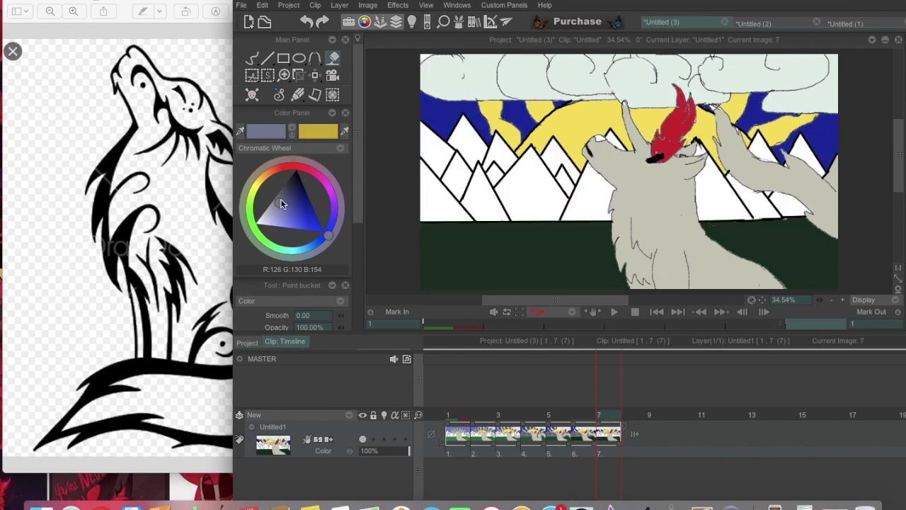
click(281, 199)
click(436, 163)
click(489, 205)
click(539, 205)
click(499, 162)
click(580, 198)
click(615, 142)
click(699, 150)
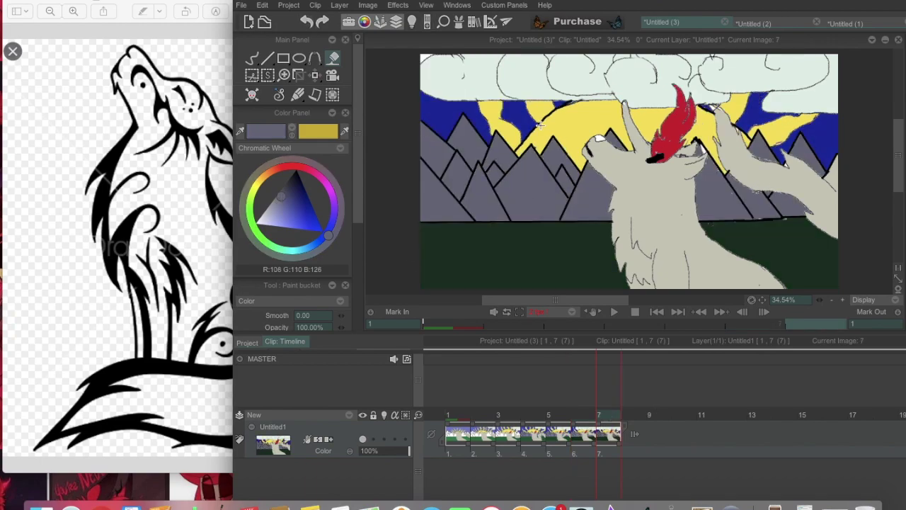
Refill the mountains in frame 6 with grey (RGB 125, 127, 139) and in frame 5 with lighter grey (RGB 137, 138, 146).
click(278, 199)
key(Left)
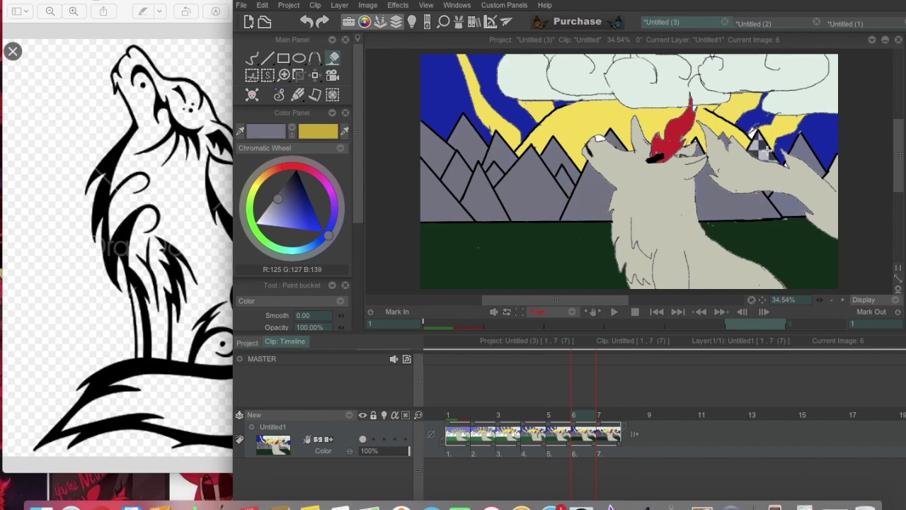
click(547, 410)
click(275, 201)
click(449, 186)
click(499, 166)
click(549, 180)
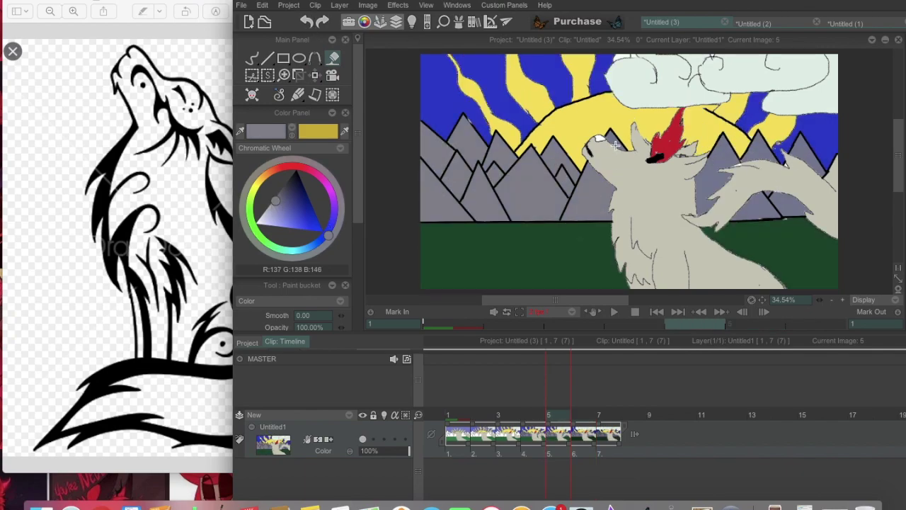
Refill the mountains on both sides of the wolf in frame 4 with grey (RGB 154, 155, 163).
key(Left)
click(273, 203)
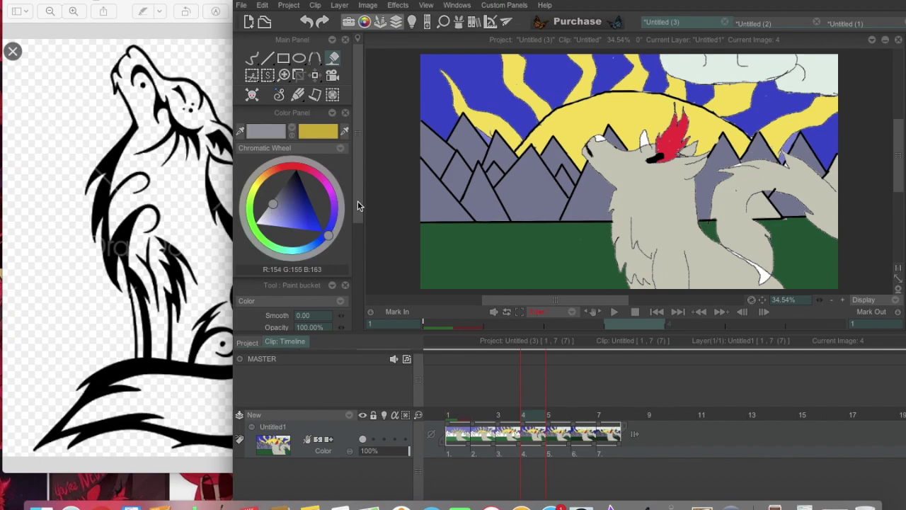
click(449, 186)
click(499, 167)
click(574, 188)
click(769, 211)
Fill the white mountains in frame 3 with light grey (RGB 164, 164, 170).
click(498, 410)
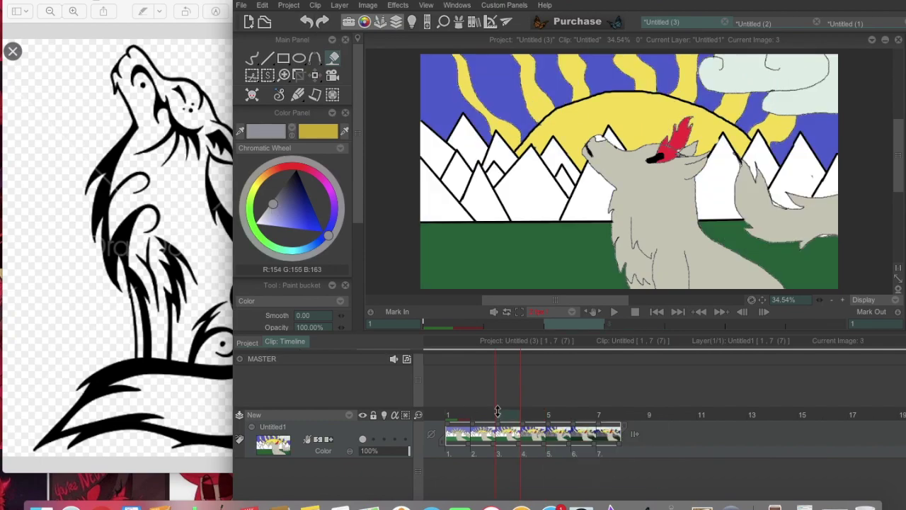
click(453, 188)
click(538, 187)
click(588, 195)
click(718, 181)
click(793, 170)
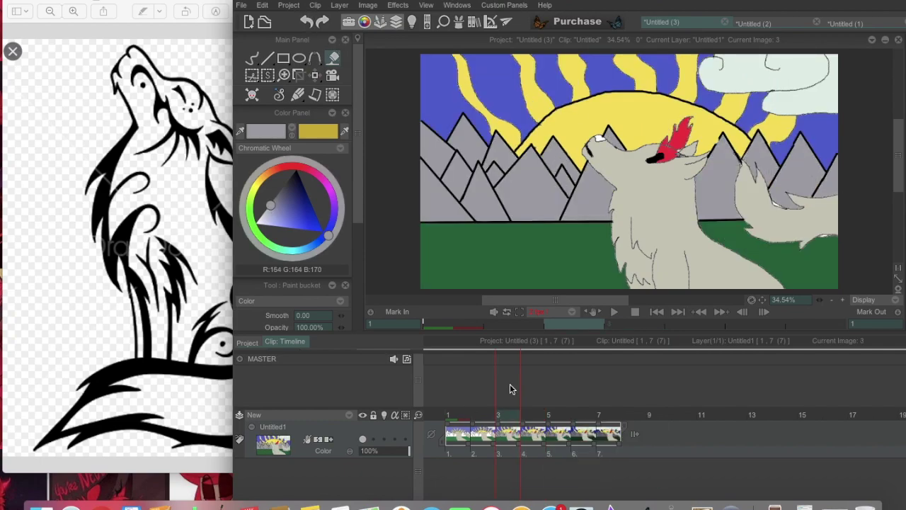
Fill the white mountains in frame 2 with neutral light grey (RGB 179, 179, 179).
key(Left)
click(268, 206)
click(464, 163)
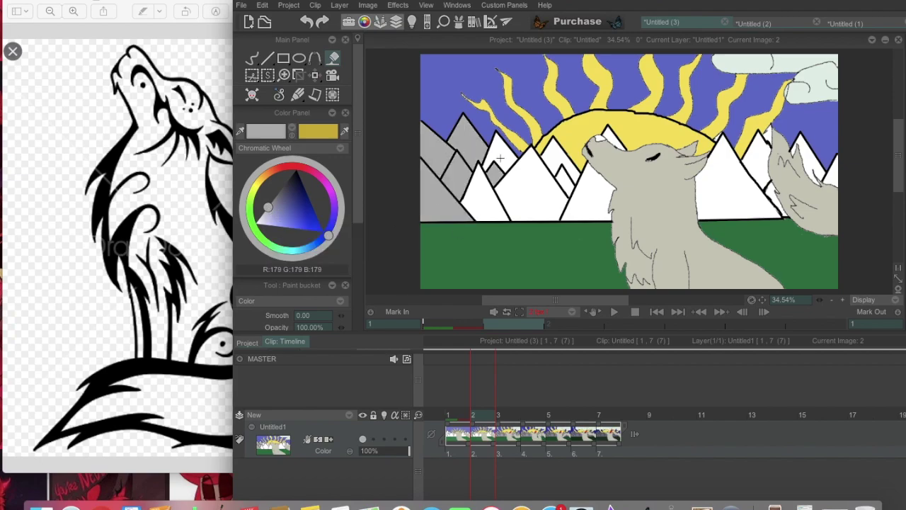
click(513, 188)
click(592, 188)
click(736, 184)
click(776, 198)
Fill the mountains in frame 1 with pale grey (RGB 185, 186, 193) and play back the animation.
key(Left)
click(267, 210)
click(439, 187)
click(489, 163)
click(524, 187)
click(737, 184)
click(759, 146)
click(768, 189)
click(811, 163)
key(Return)
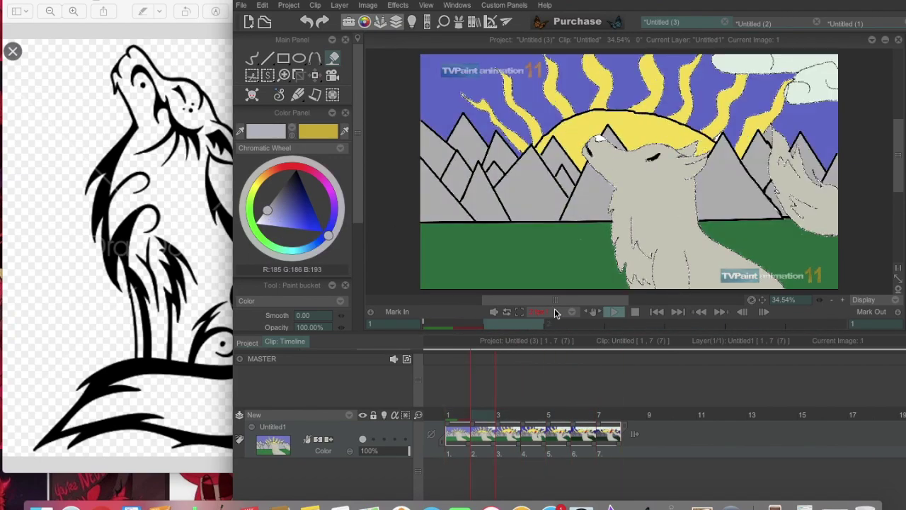
key(Return)
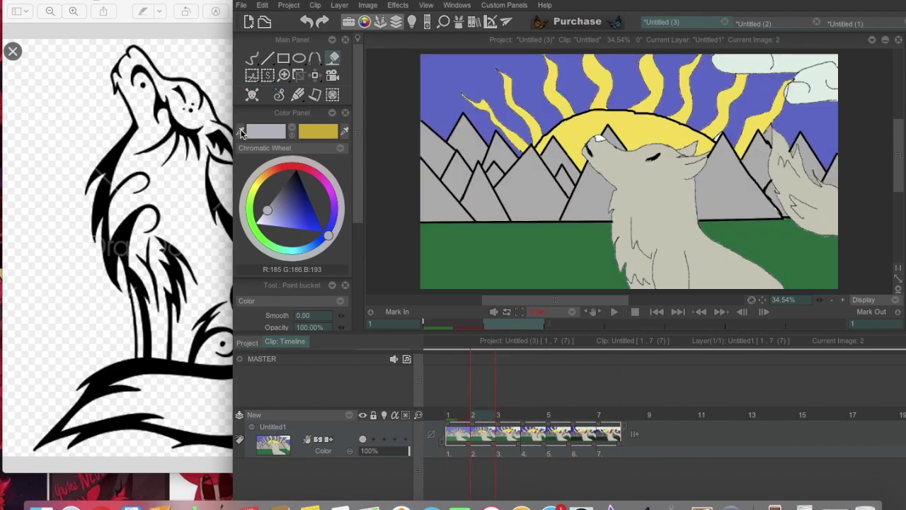
Fill the clouds in frames 2 to 5 with greenish greys that darken from frame to frame.
click(282, 178)
drag(283, 179, 293, 186)
key(Right)
key(Right)
key(Right)
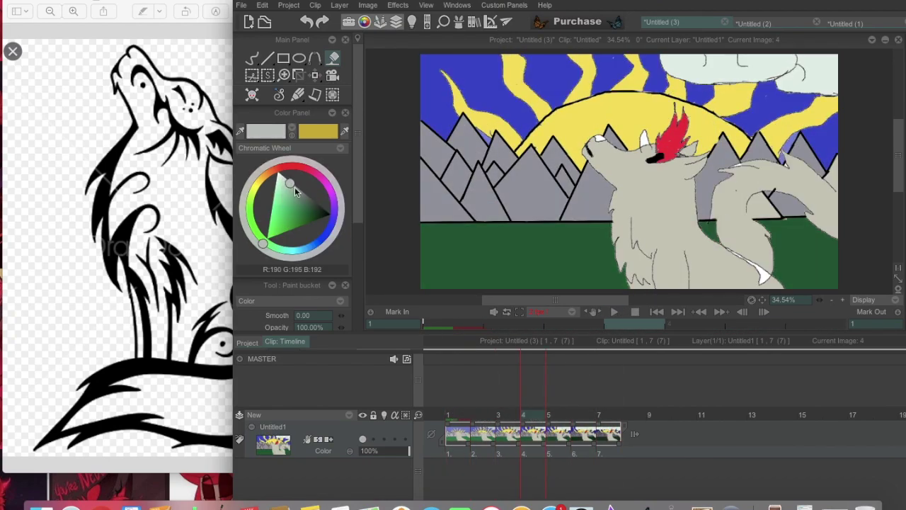
click(301, 191)
click(665, 78)
click(772, 82)
Fill every section of the cloud bank in frame 6 with dark greenish grey.
key(Right)
click(524, 74)
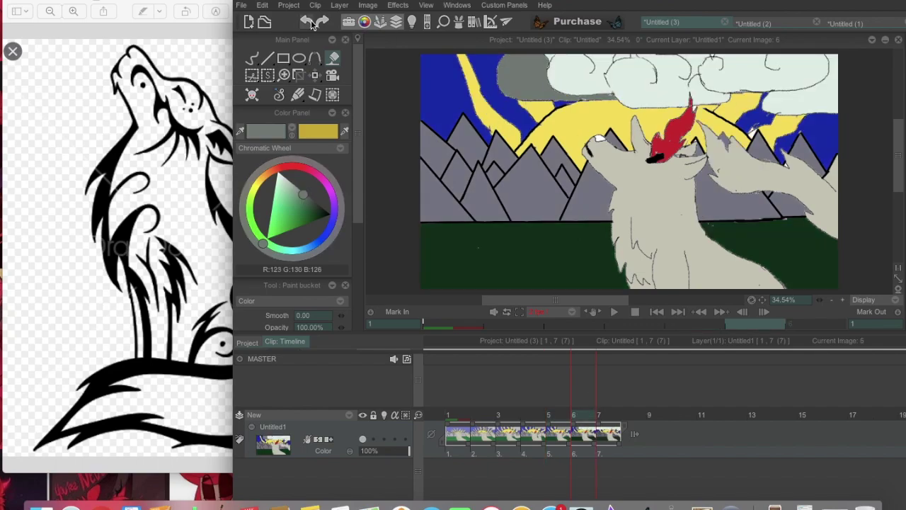
click(559, 82)
click(666, 78)
click(772, 82)
Fill the cloud bank in frame 7 with dark greenish grey (RGB 128, 136, 131) and play back the animation.
key(Right)
click(637, 78)
click(772, 81)
click(510, 74)
key(space)
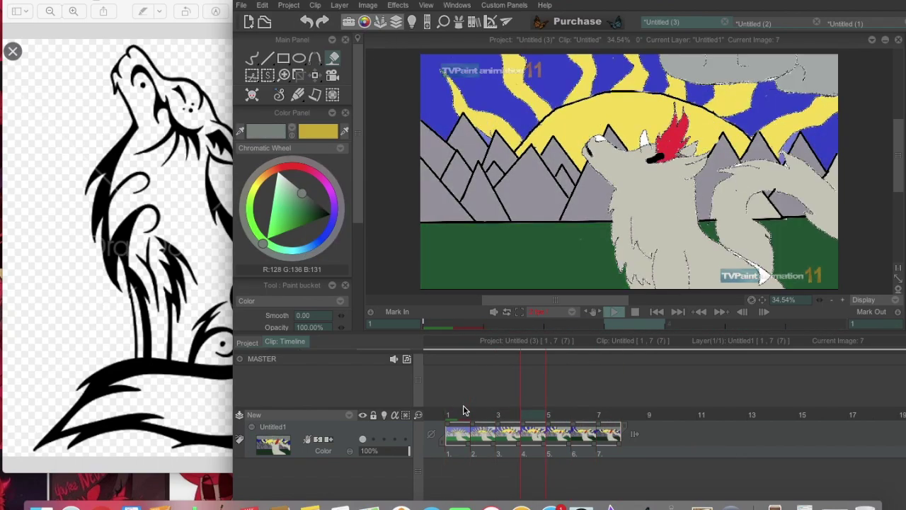
Recolour the sun and its rays in frames 1 to 3, using bright yellow (RGB 254, 229, 89) in the first two.
click(567, 140)
right_click(535, 117)
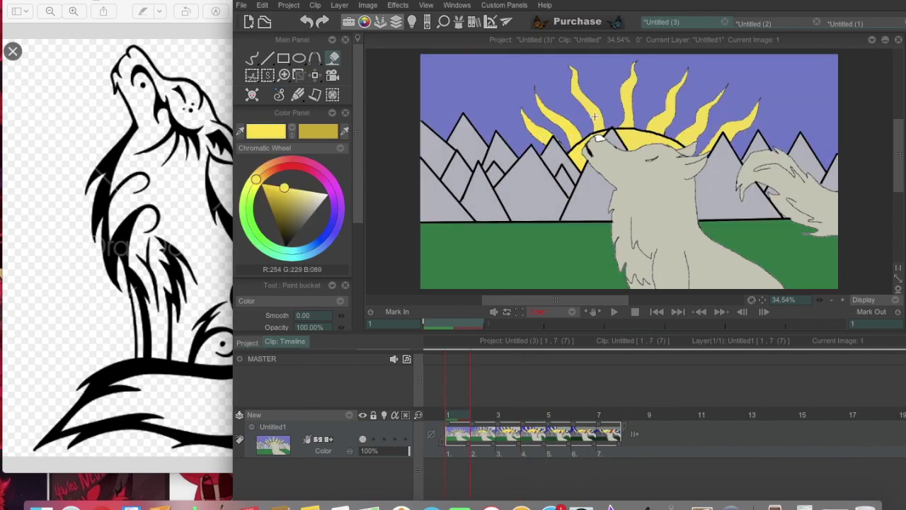
key(Right)
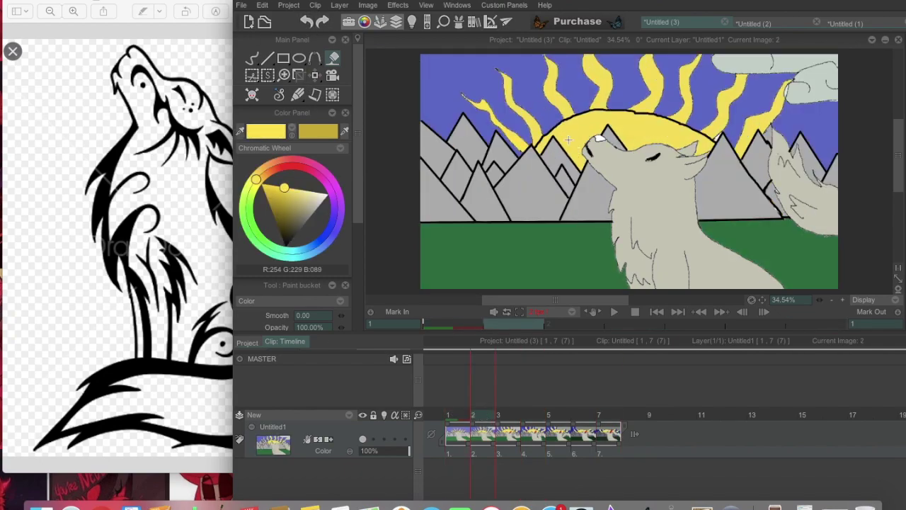
key(Right)
click(279, 189)
click(276, 188)
key(Right)
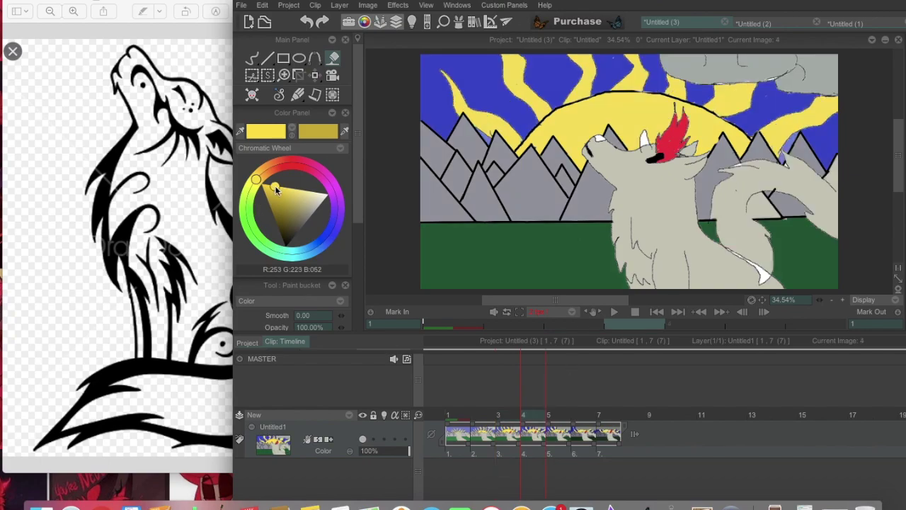
Recolour the sun and rays in frames 4 to 6 with deepening yellows, reaching RGB 228, 195, 10 in frame 6.
click(267, 186)
key(Right)
key(Right)
click(269, 189)
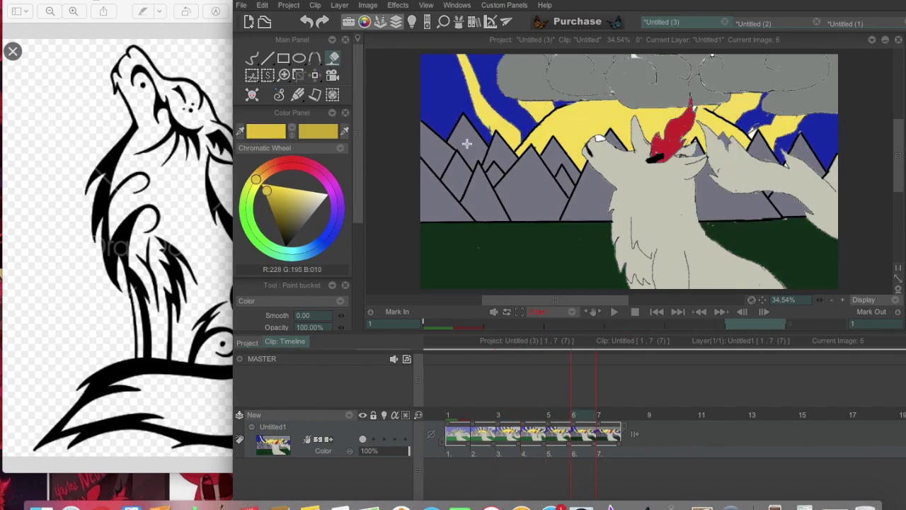
click(524, 128)
click(779, 134)
Fill the sun and its rays in frame 7 with a darker golden yellow than in frame 6.
key(Right)
click(271, 192)
click(566, 141)
click(752, 151)
Fill the wolf's white nose with black in the frames and play back the animation.
ctrl+click(747, 139)
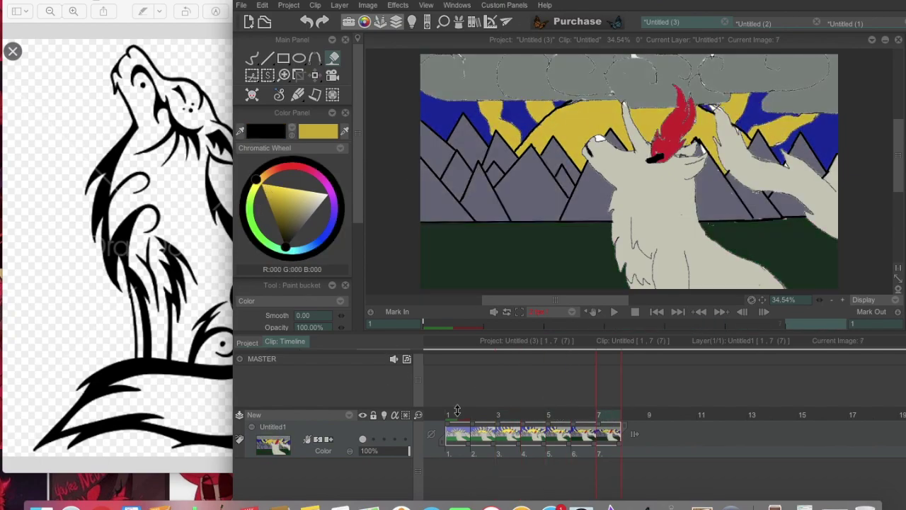
key(space)
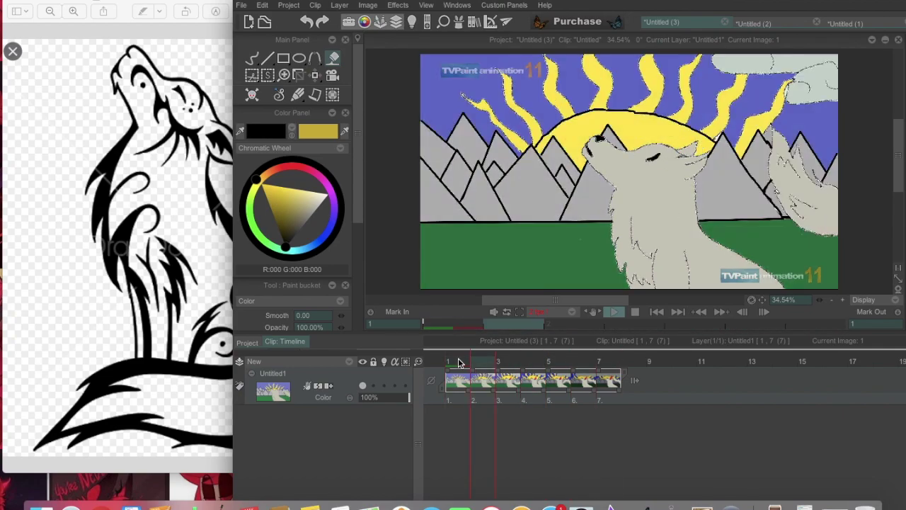
Recolour the wolf's red flame from frame 3 onward with deepening reds, down to RGB 142, 8, 32, and preview the animation.
click(507, 361)
drag(282, 183, 288, 197)
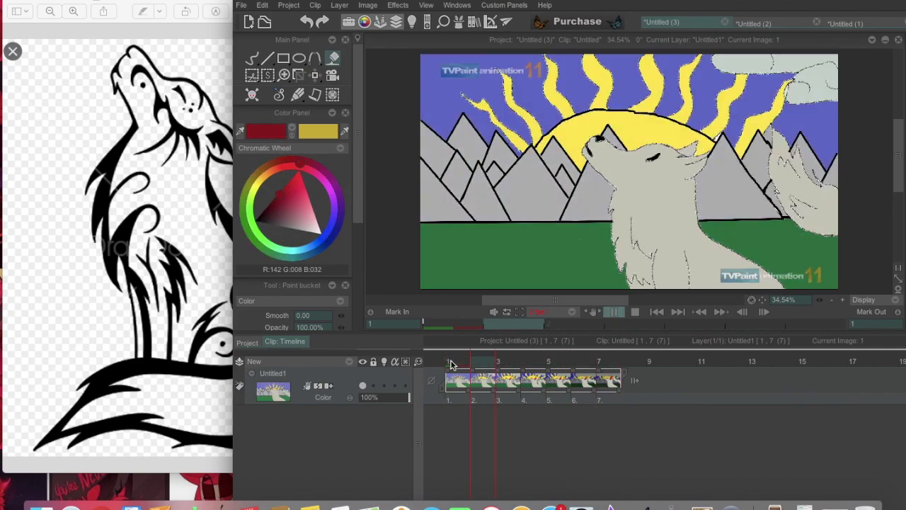
key(space)
Paint the pointed shape in front of the red flame teal (RGB 9, 89, 103) in frames 4 to 7 with the Oil Brush.
click(309, 204)
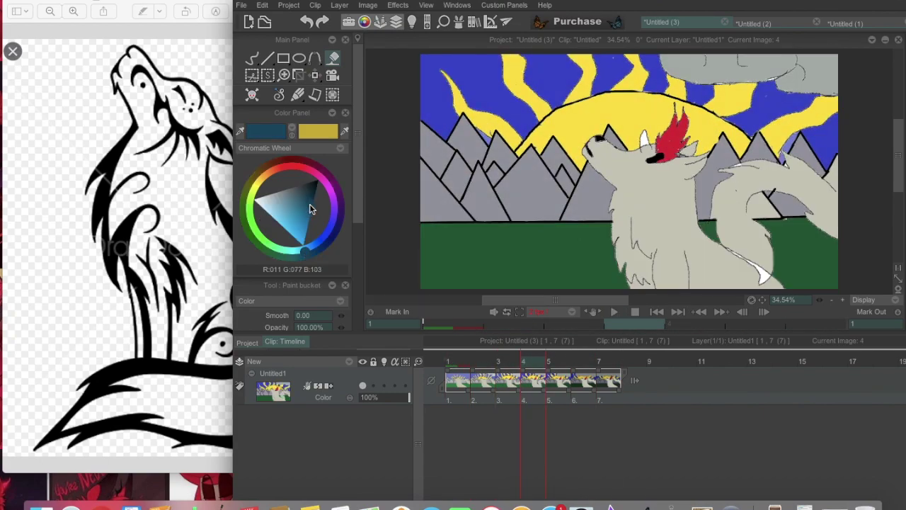
key(b)
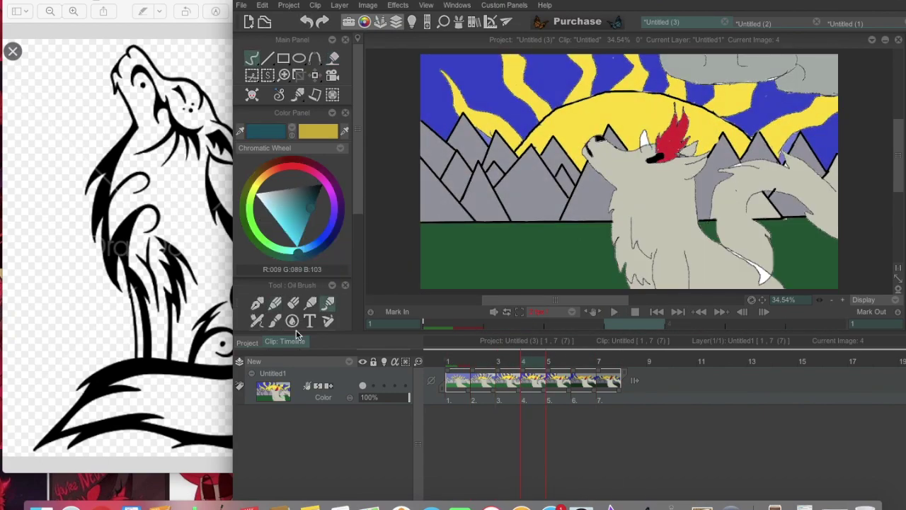
scroll(296, 330, down, 5)
click(560, 361)
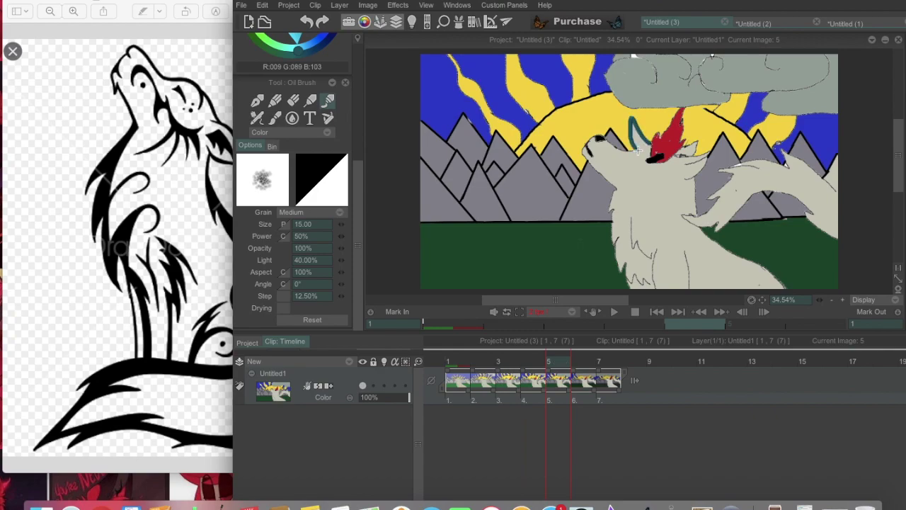
key(Right)
key(Right)
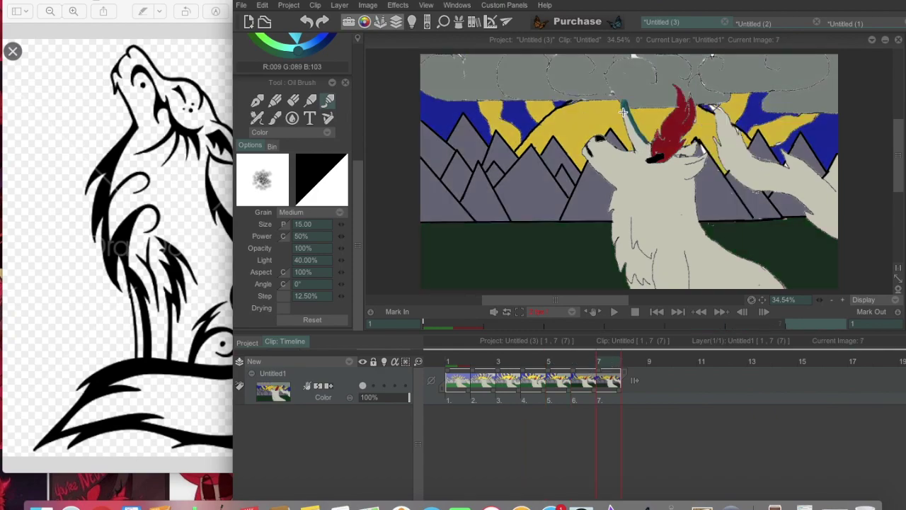
key(Return)
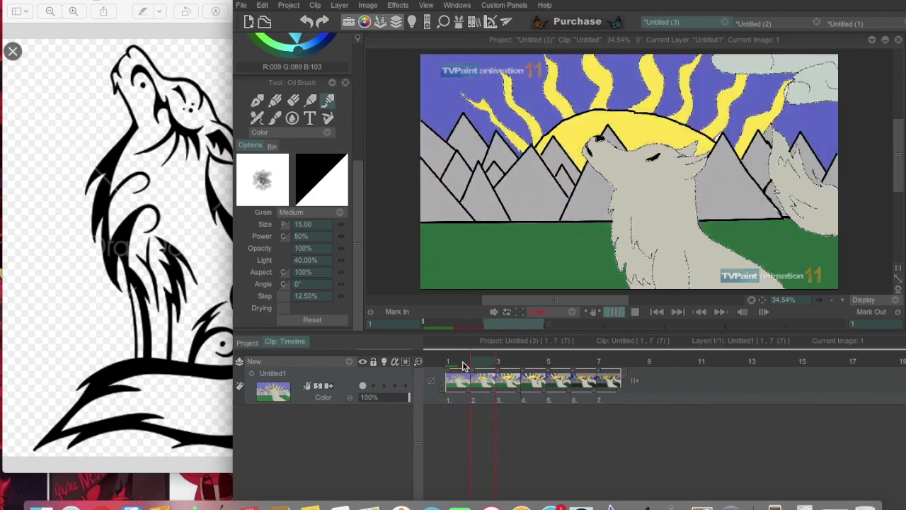
Fill the teal shape with darker teals in the later frames, down to RGB 2, 33, 38, and play back the animation.
scroll(299, 180, up, 5)
click(310, 208)
key(f)
key(Right)
key(Right)
key(Right)
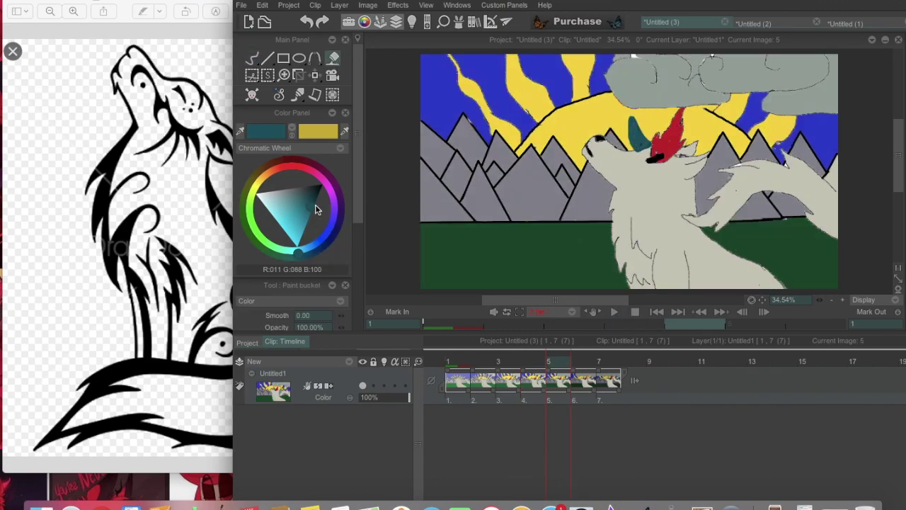
click(316, 196)
click(317, 195)
key(Return)
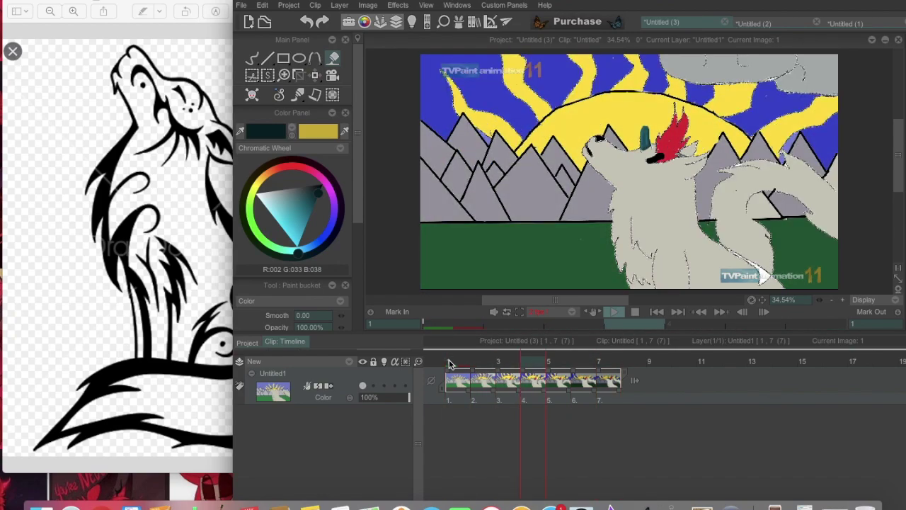
Touch up unfilled gaps with the fur colour (RGB 202, 201, 187) and flame red (RGB 235, 34, 70) using the Pen Brush.
key(b)
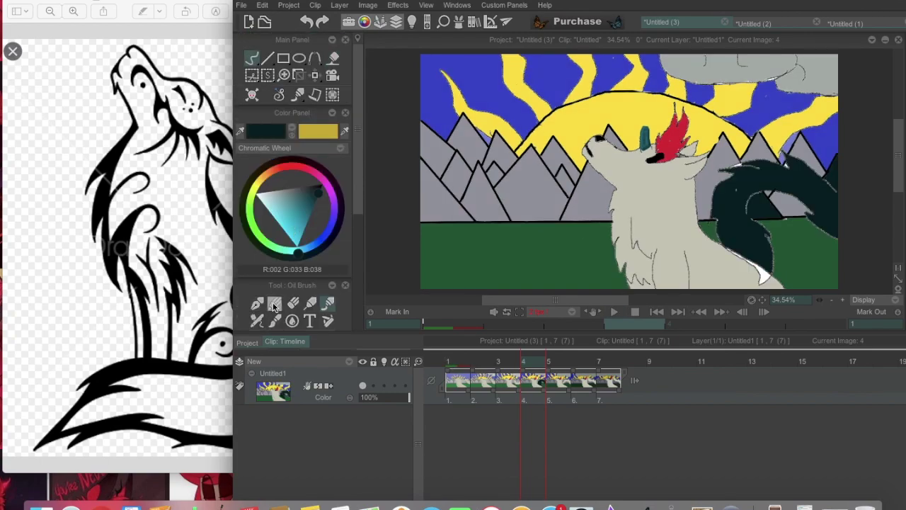
scroll(284, 156, down, 3)
scroll(336, 151, up, 3)
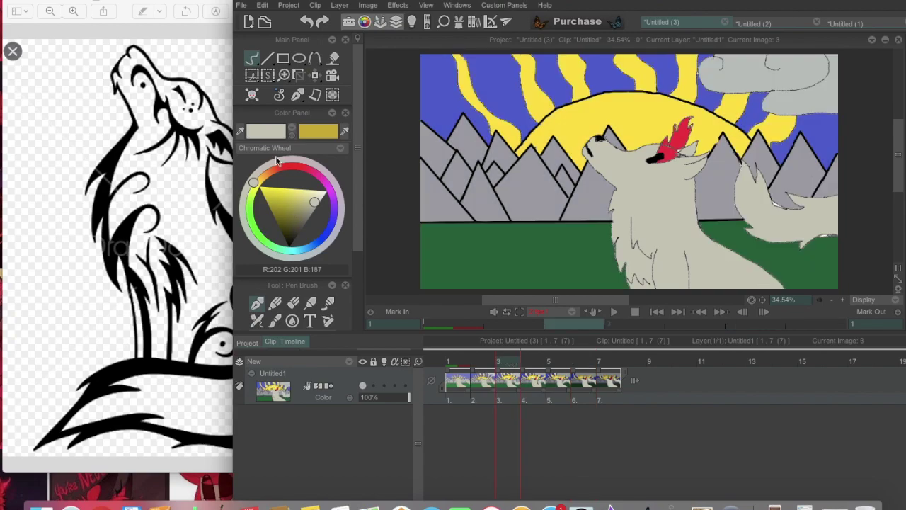
ctrl+click(672, 142)
click(598, 361)
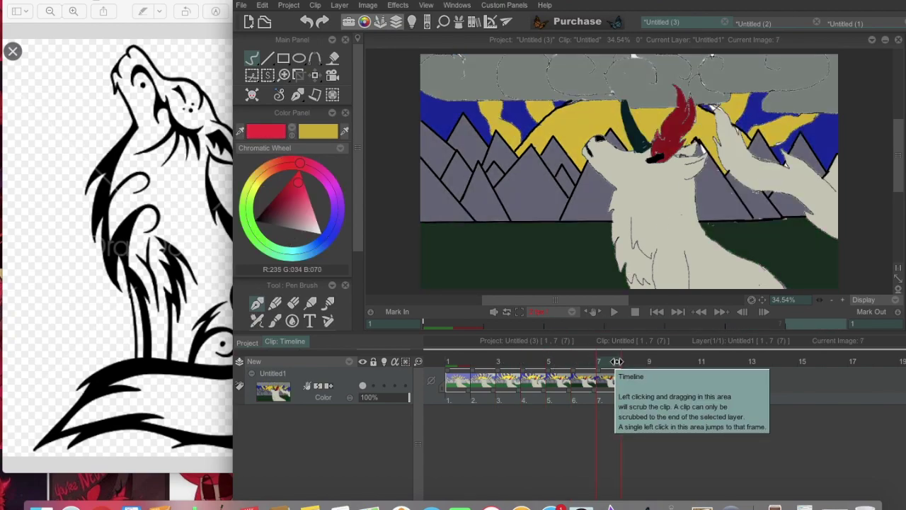
Draw black fur lines on the wolf's tail across the frames with the Pencil Brush and play back the animation.
ctrl+click(711, 184)
key(Left)
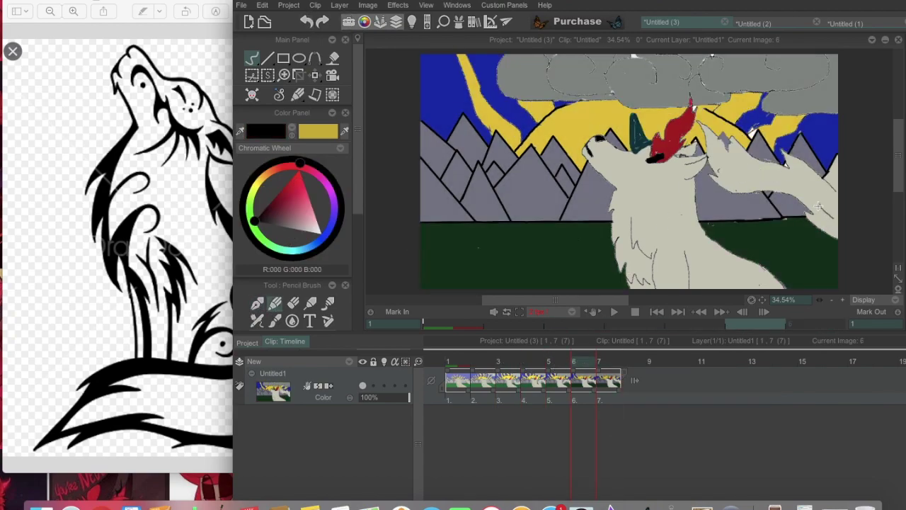
drag(554, 364, 457, 361)
key(Return)
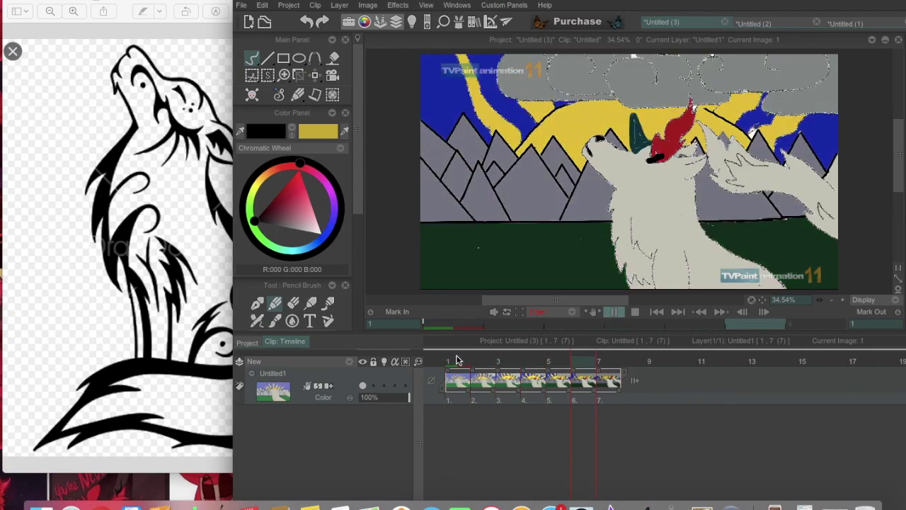
Paint over the old fur line on the wolf's chest with the fur colour (RGB 202, 201, 187) across the frames.
scroll(309, 234, down, 5)
scroll(307, 191, up, 5)
ctrl+click(640, 246)
key(Right)
key(Right)
key(Right)
key(Right)
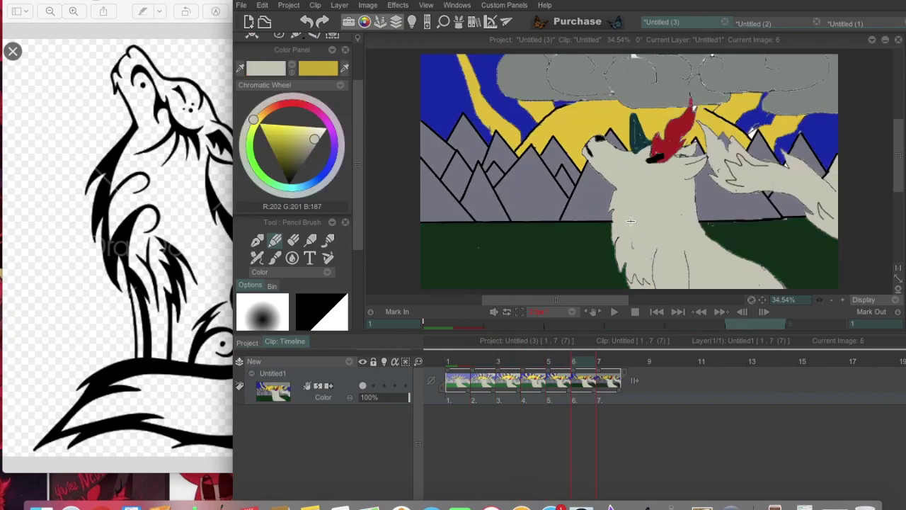
Draw new black zigzag fur lines on the wolf's chest from frame 2 onward and play back the animation.
scroll(309, 234, down, 5)
scroll(309, 234, up, 5)
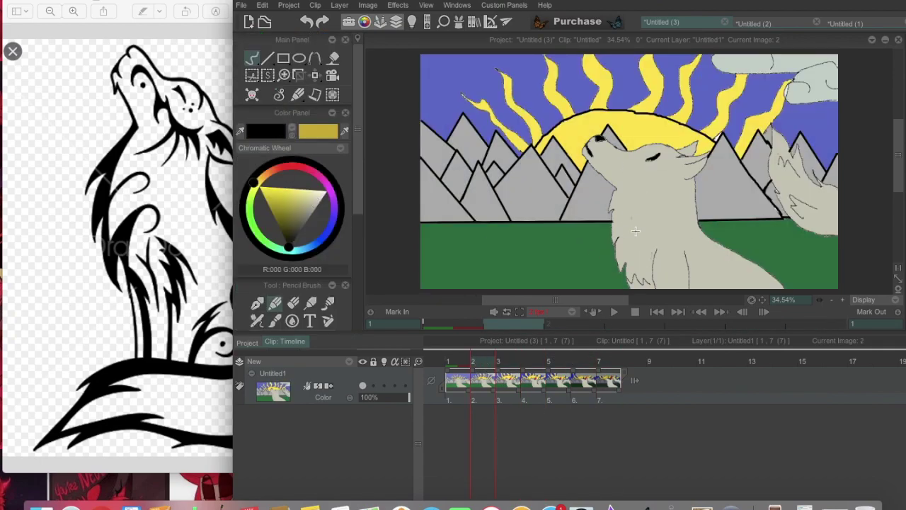
key(Right)
key(Right)
key(Right)
key(Right)
key(Right)
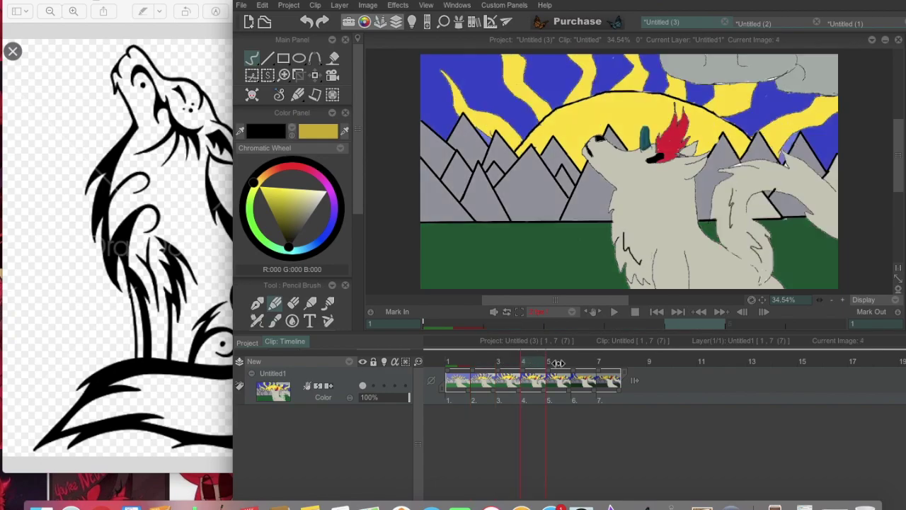
key(Return)
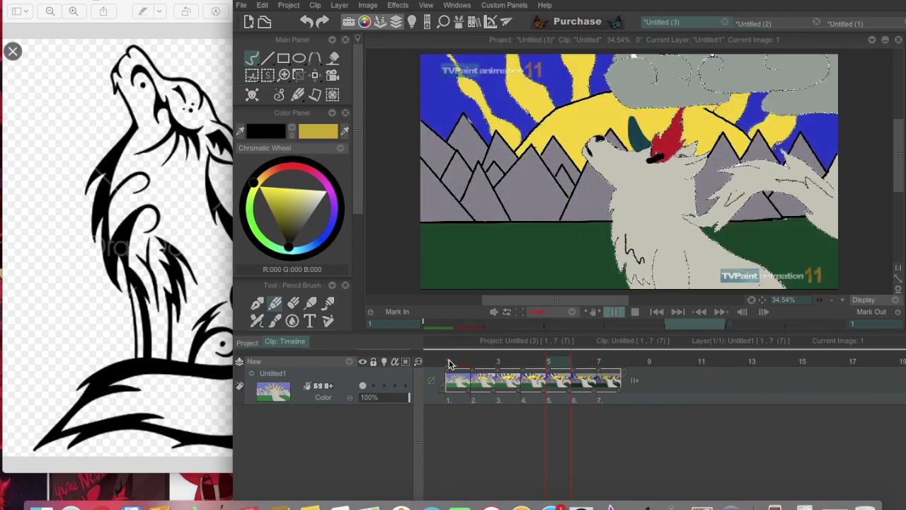
Fill the wolf's body with greys darkening by frame, RGB 178, 177, 165 in frame 4 and 133, 133, 131 in the last, and preview it.
click(448, 363)
key(Right)
key(Right)
ctrl+click(734, 209)
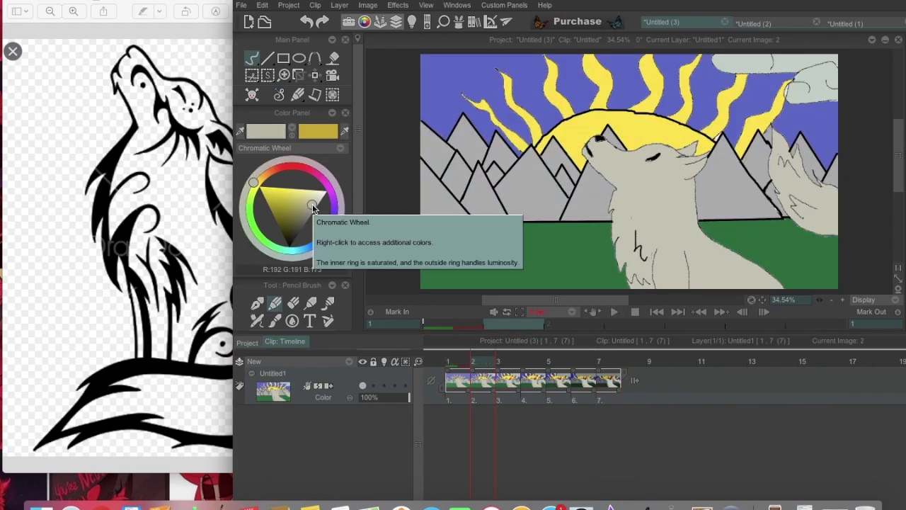
key(Right)
key(Right)
key(Right)
key(Right)
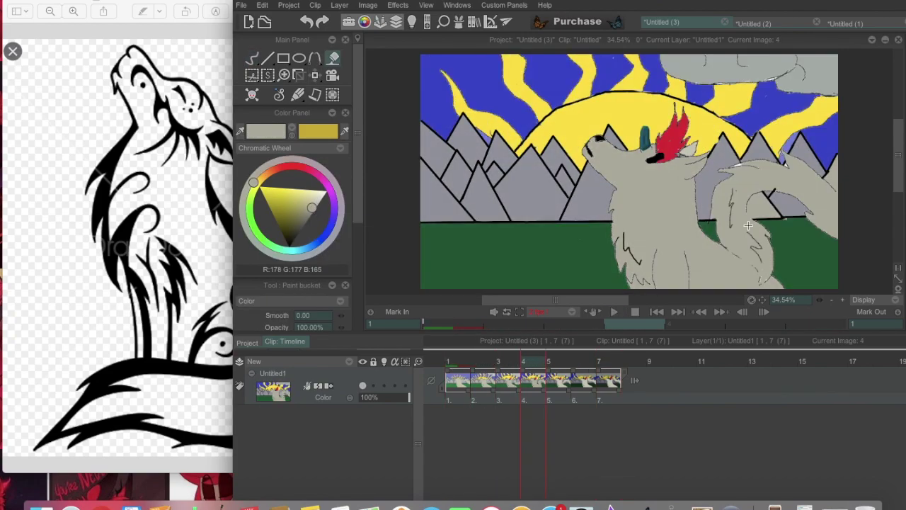
click(307, 222)
key(Return)
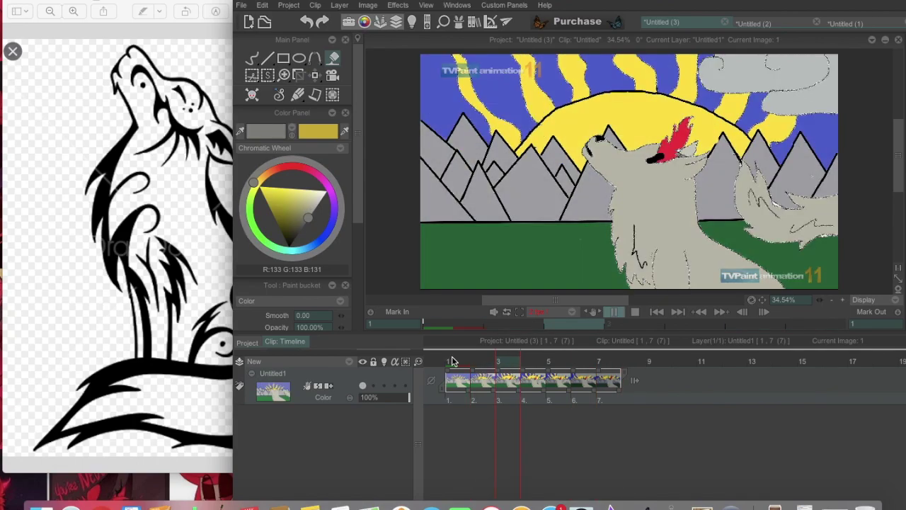